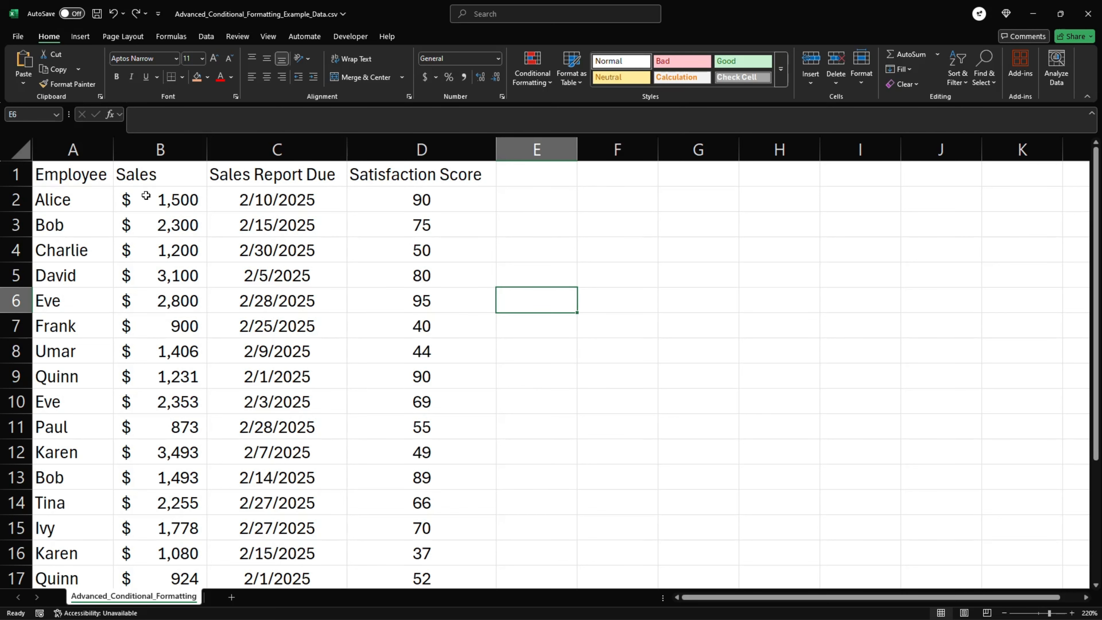
# - Apply green gradient fill data bars to the Sales values in B2:B17
pyautogui.click(157, 197)
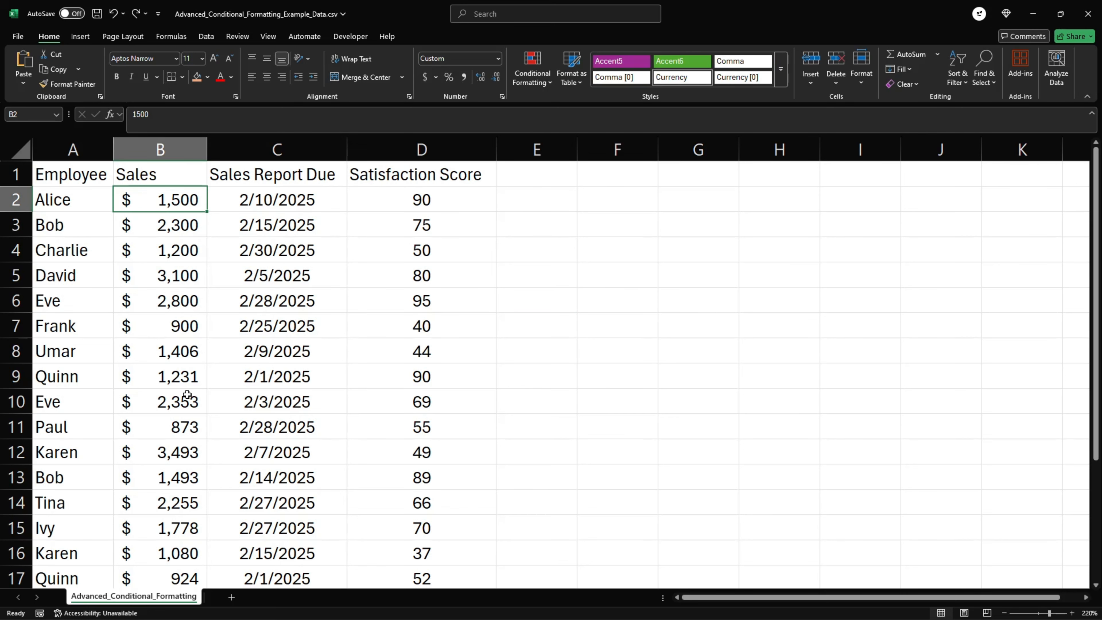
pyautogui.keyDown('shift'); pyautogui.click(175, 573); pyautogui.keyUp('shift')
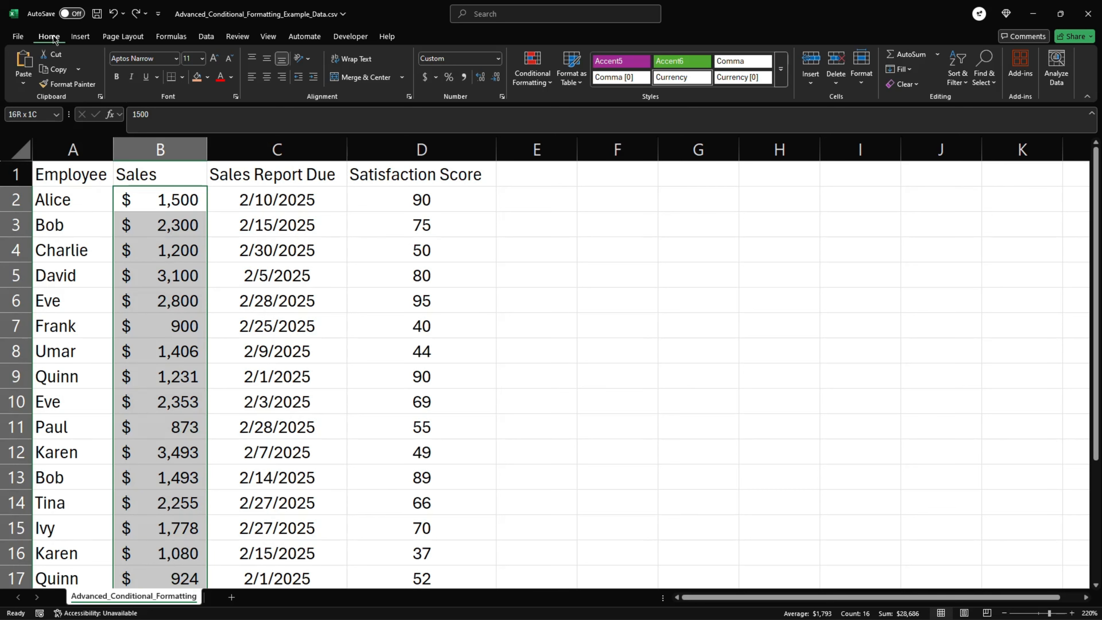
pyautogui.click(536, 74)
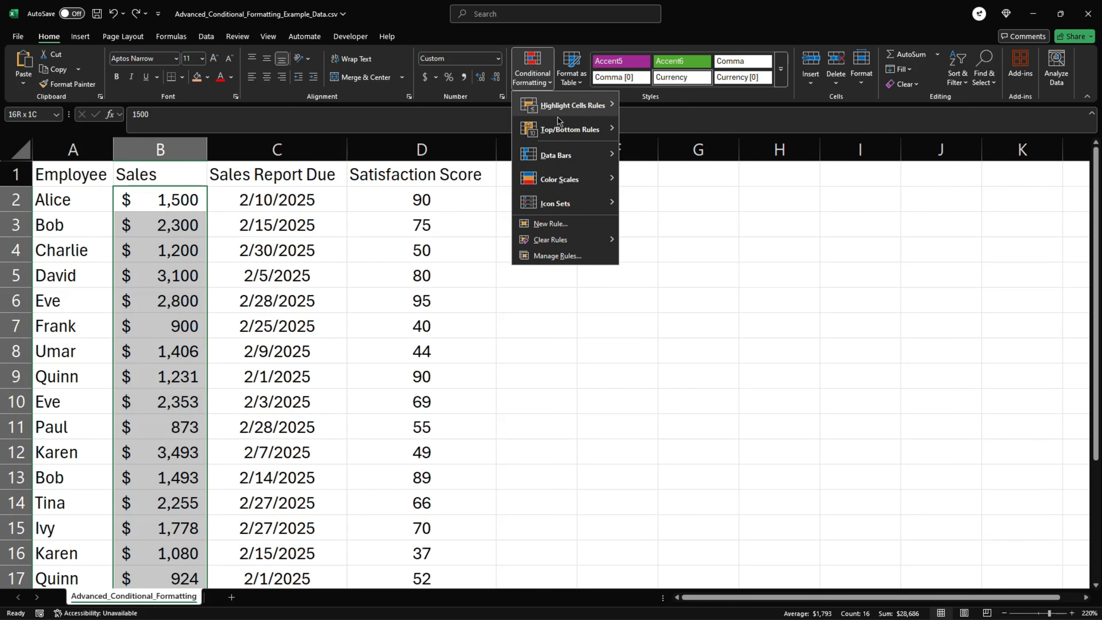
pyautogui.moveTo(564, 155)
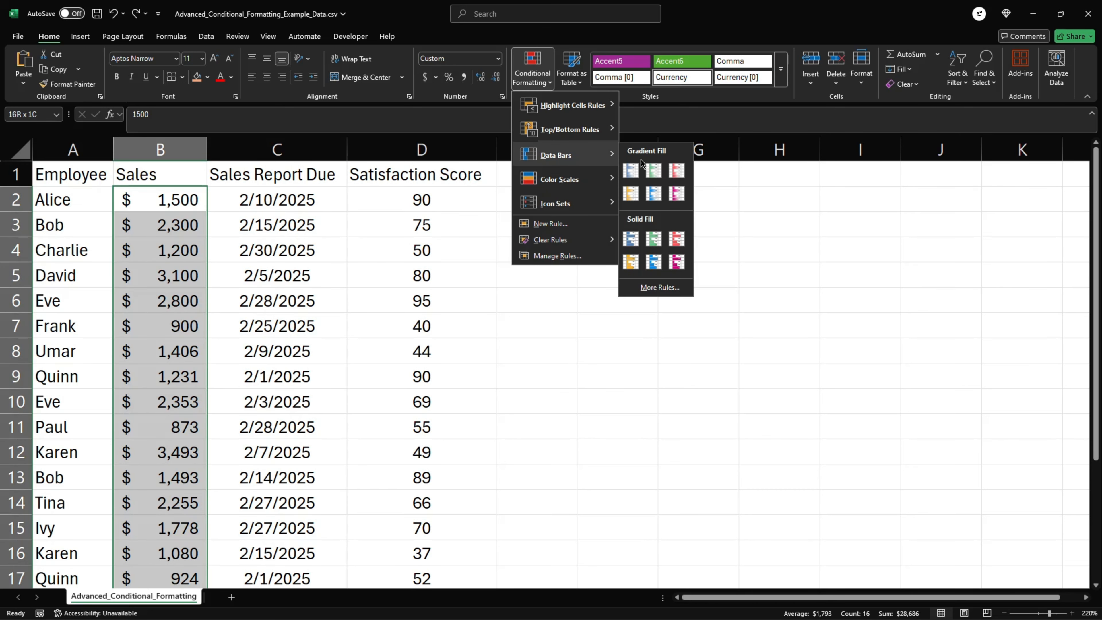
pyautogui.click(654, 172)
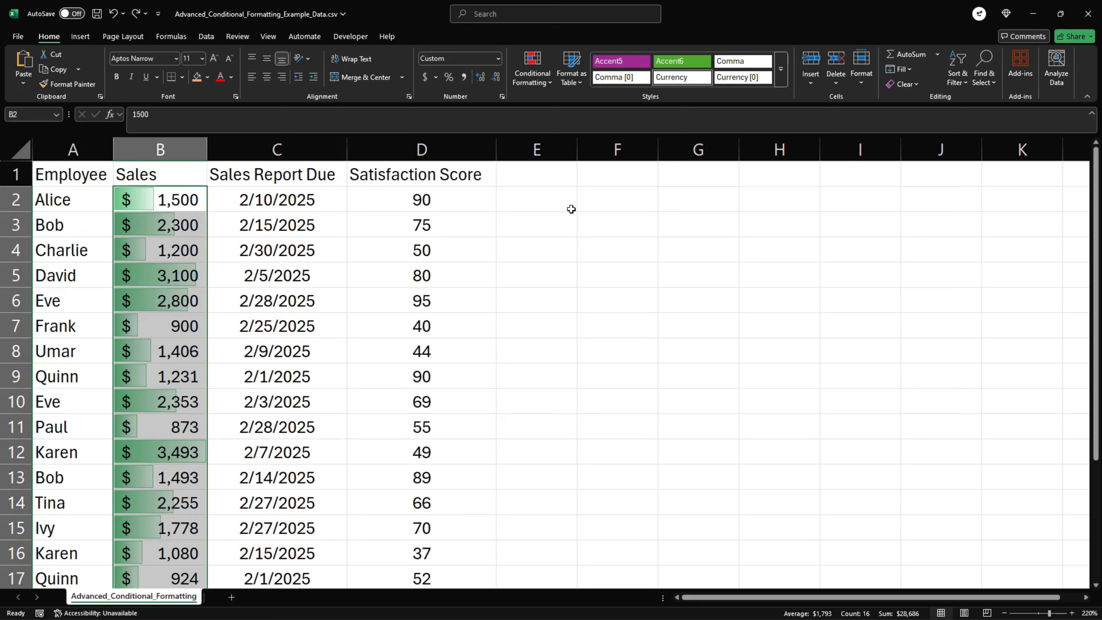
# - Edit the Sales column's data bar rule to use No Border and apply the change
pyautogui.click(540, 83)
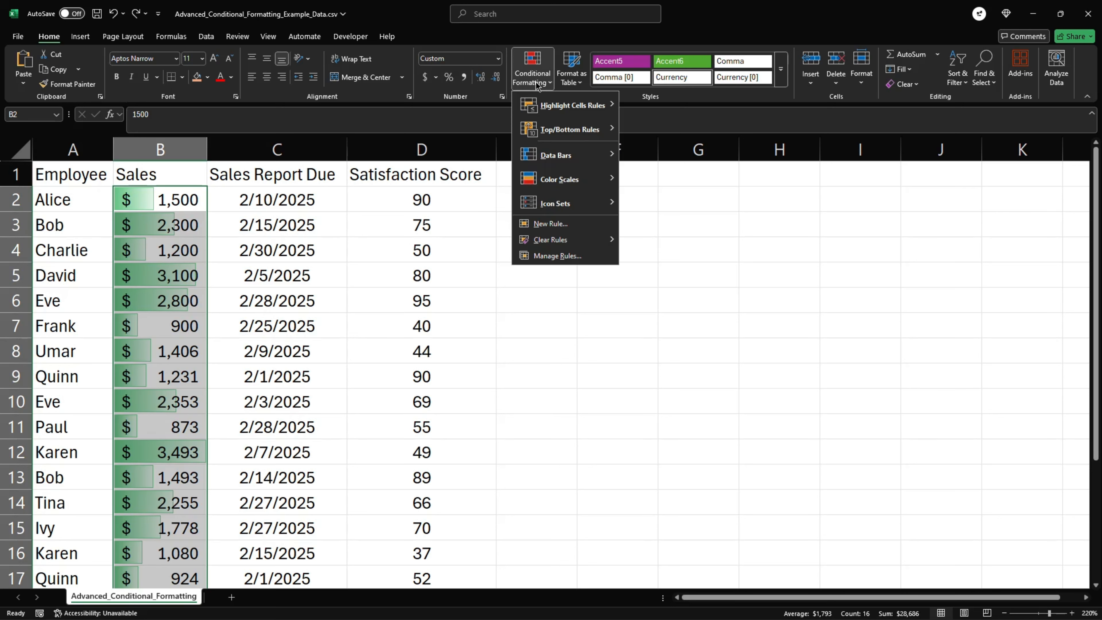
pyautogui.click(564, 255)
pyautogui.click(567, 328)
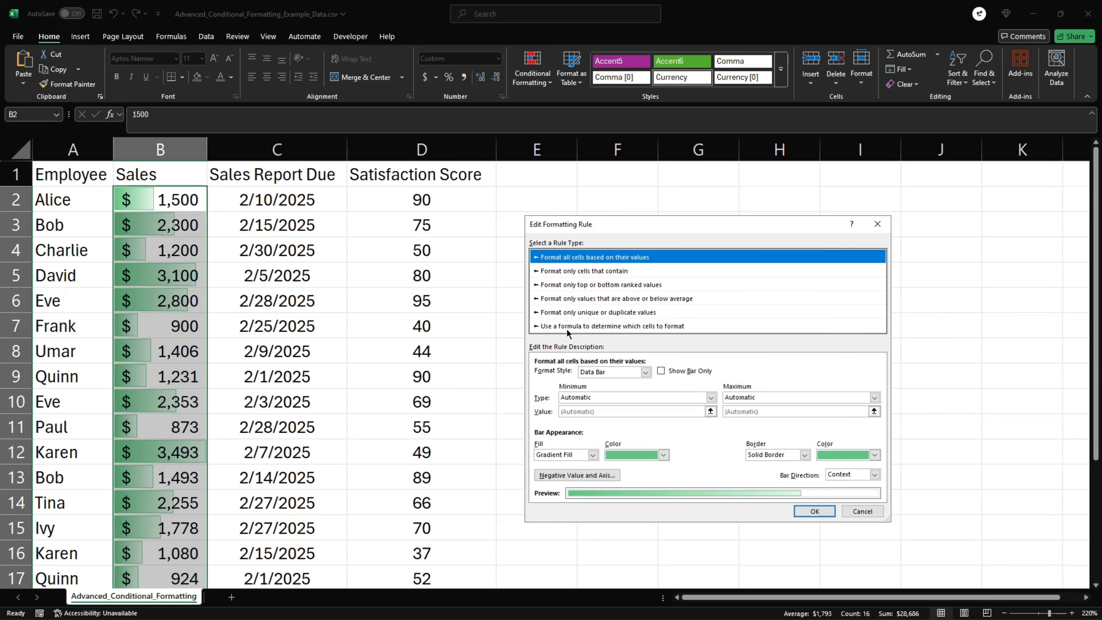
pyautogui.click(803, 455)
pyautogui.click(804, 472)
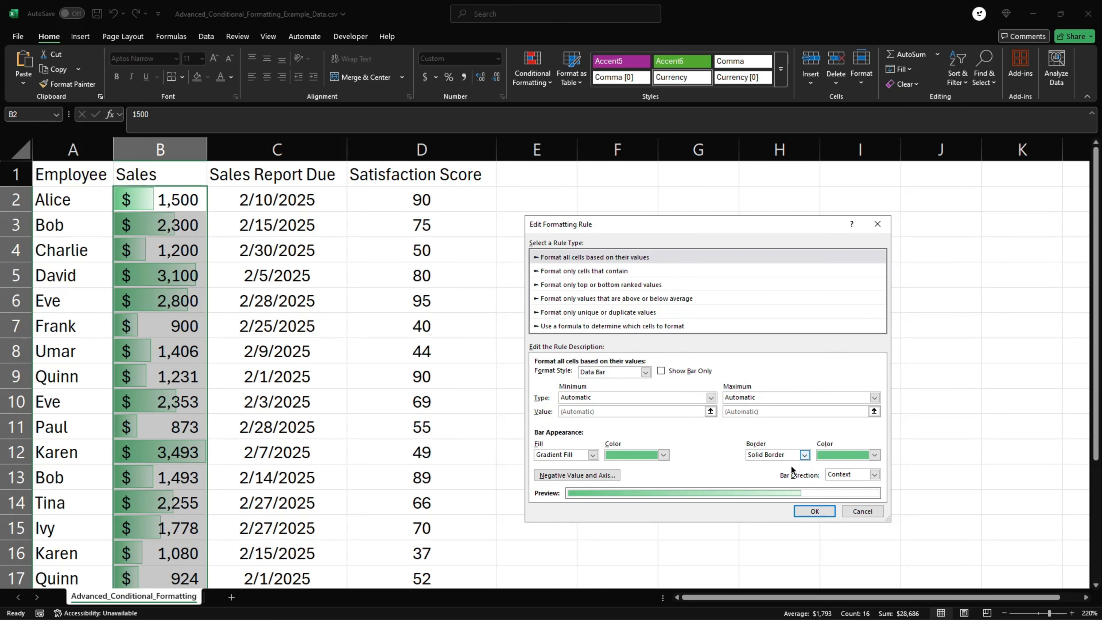
pyautogui.click(815, 511)
pyautogui.click(820, 443)
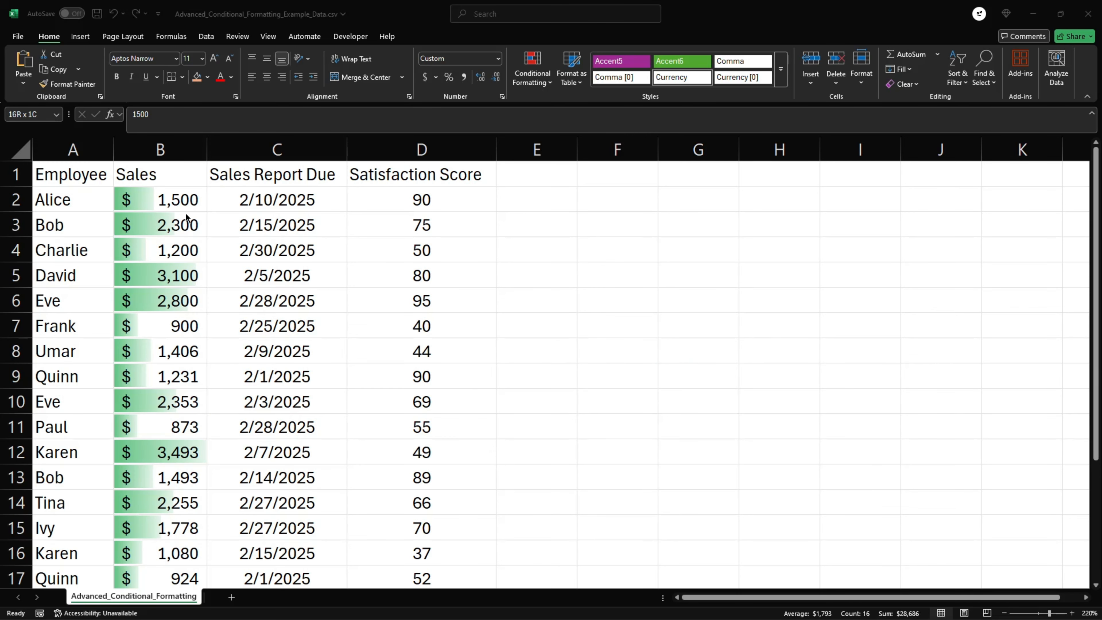
# - Reopen the Sales data bar rule for editing and set both the minimum and maximum types to Number
pyautogui.click(167, 195)
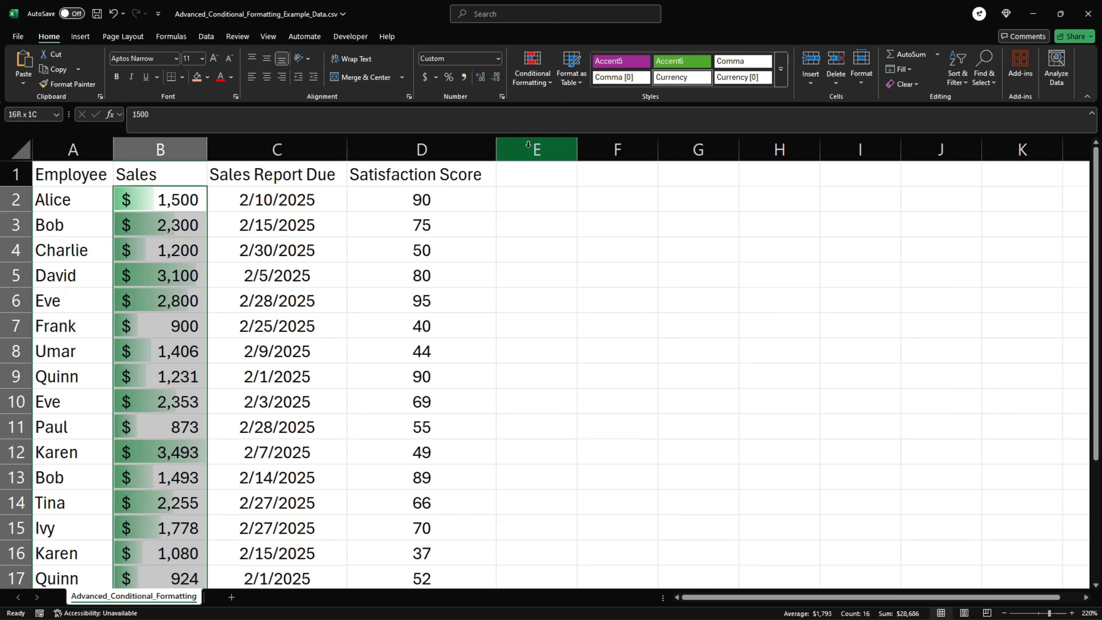
pyautogui.click(534, 81)
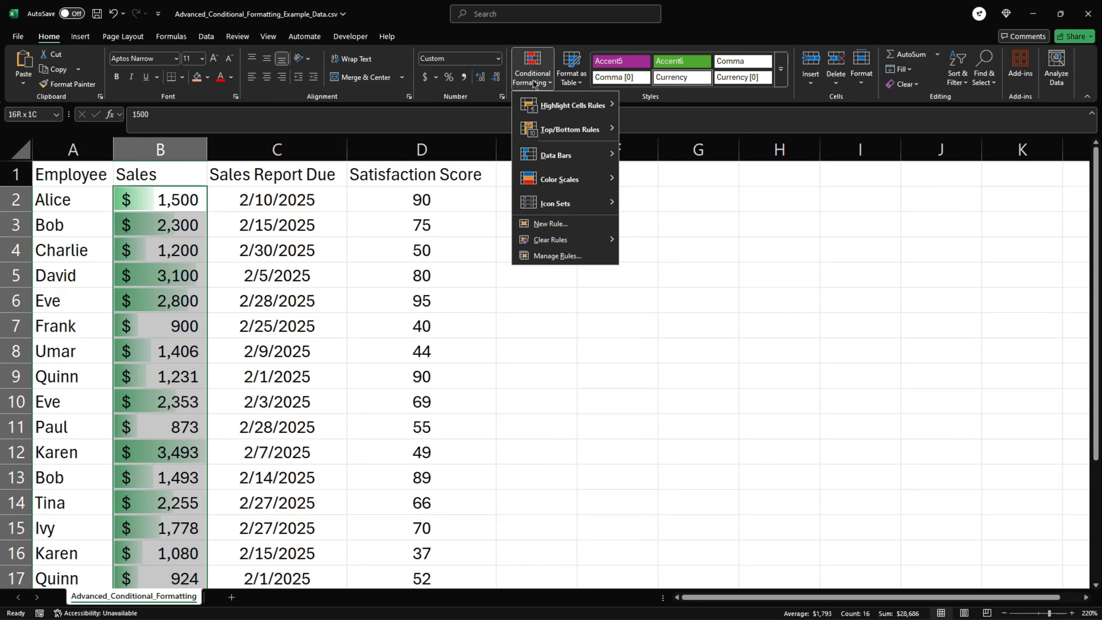
pyautogui.click(571, 257)
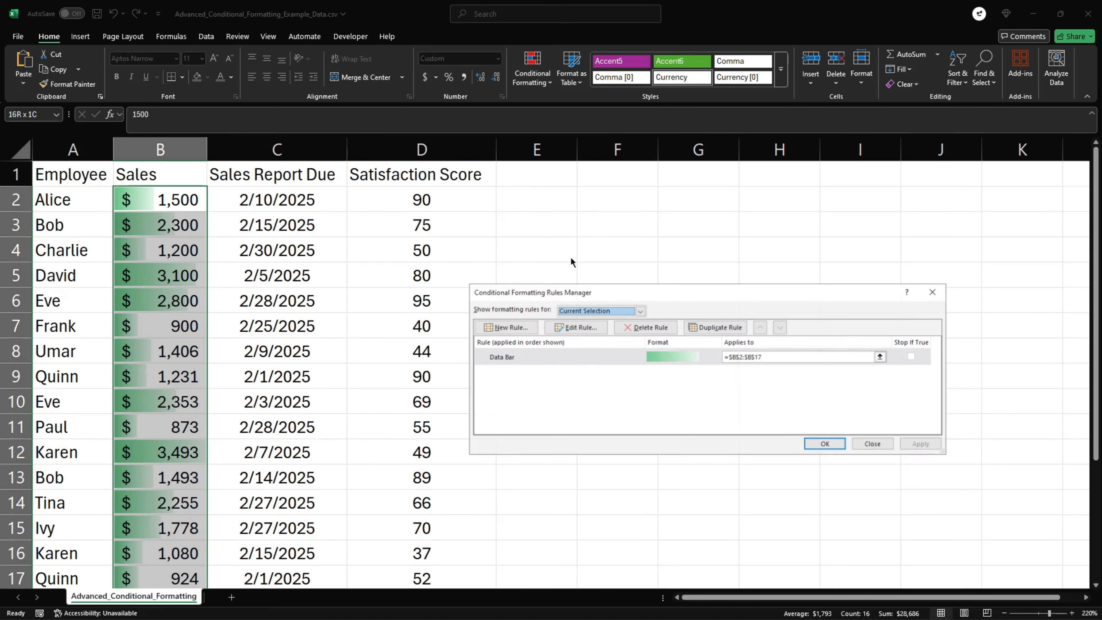
pyautogui.click(570, 360)
pyautogui.click(574, 329)
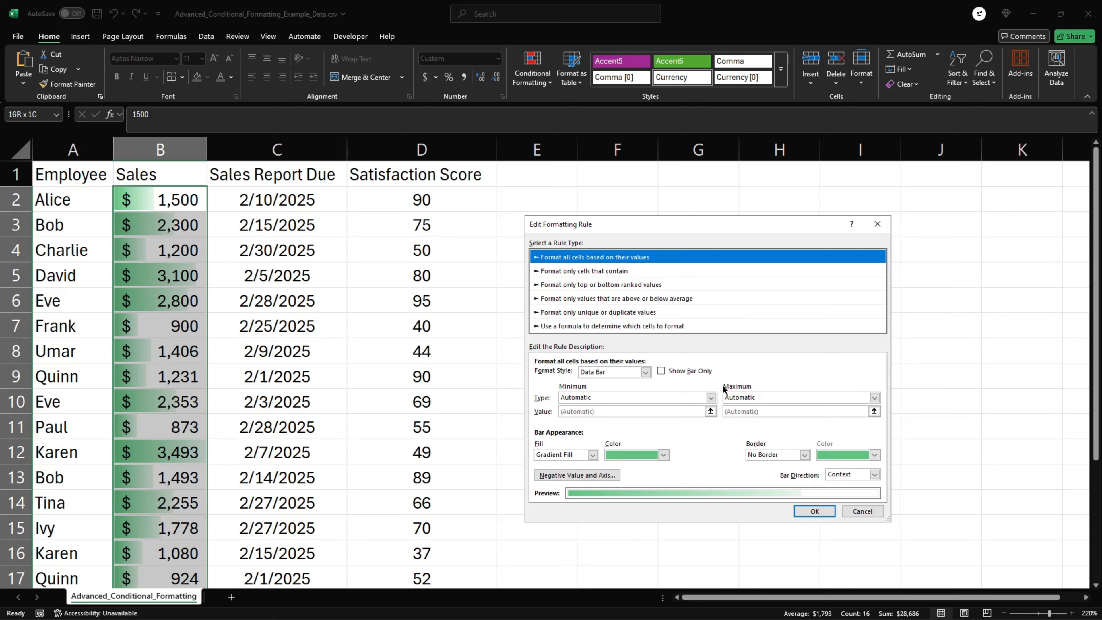
pyautogui.click(711, 397)
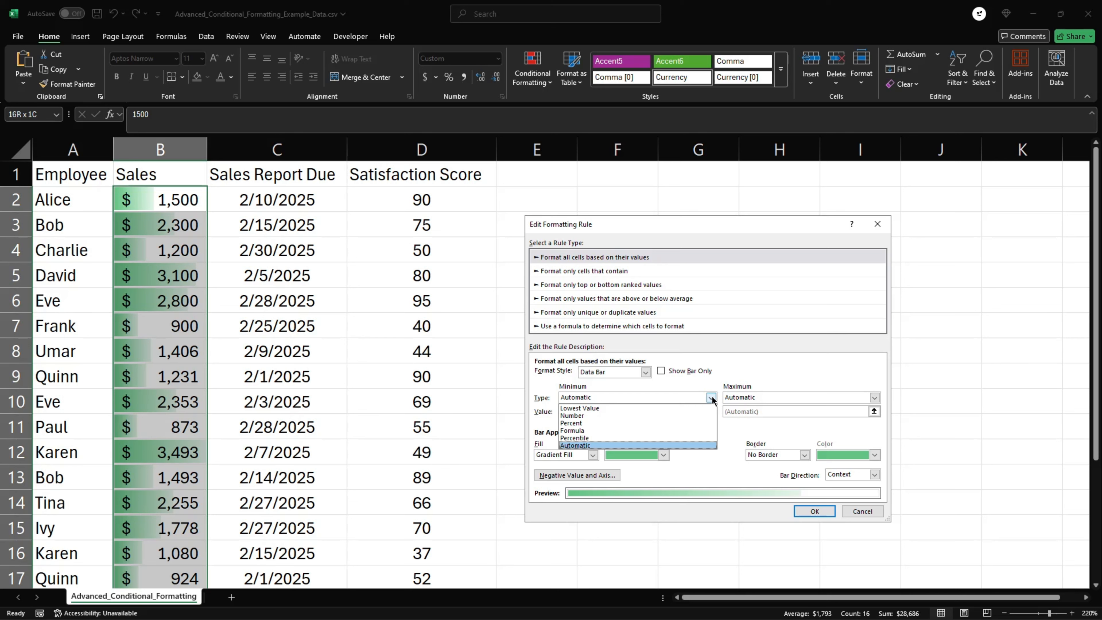
pyautogui.click(677, 415)
pyautogui.click(786, 398)
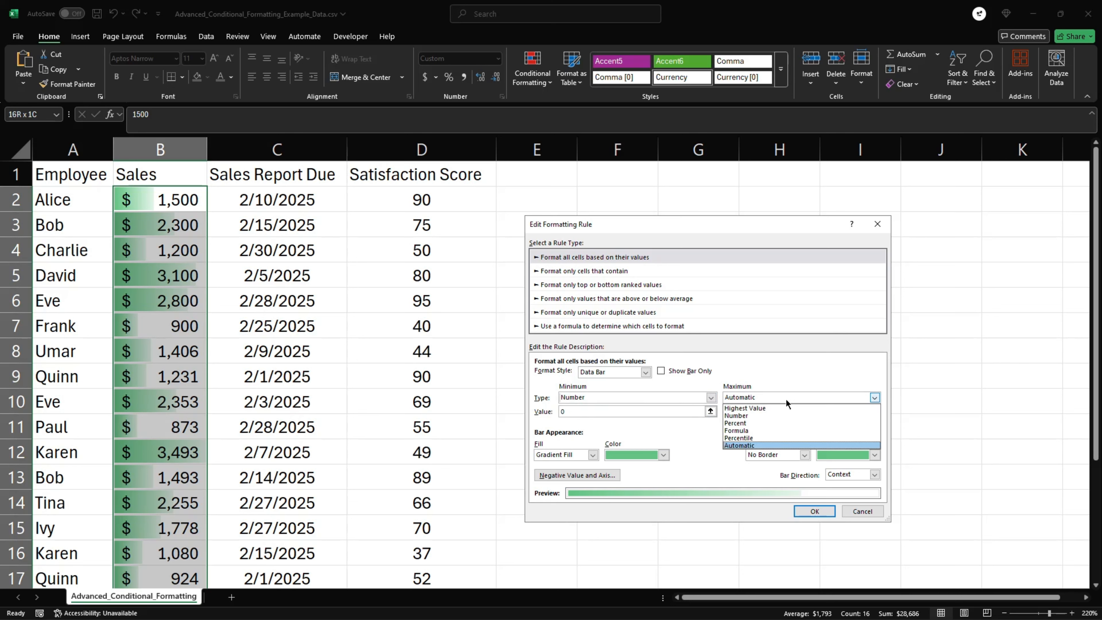
pyautogui.click(761, 417)
# - Set the data bar minimum value to 1000 and the maximum to 3000, and apply the edited rule
pyautogui.doubleClick(564, 411)
pyautogui.write('1')
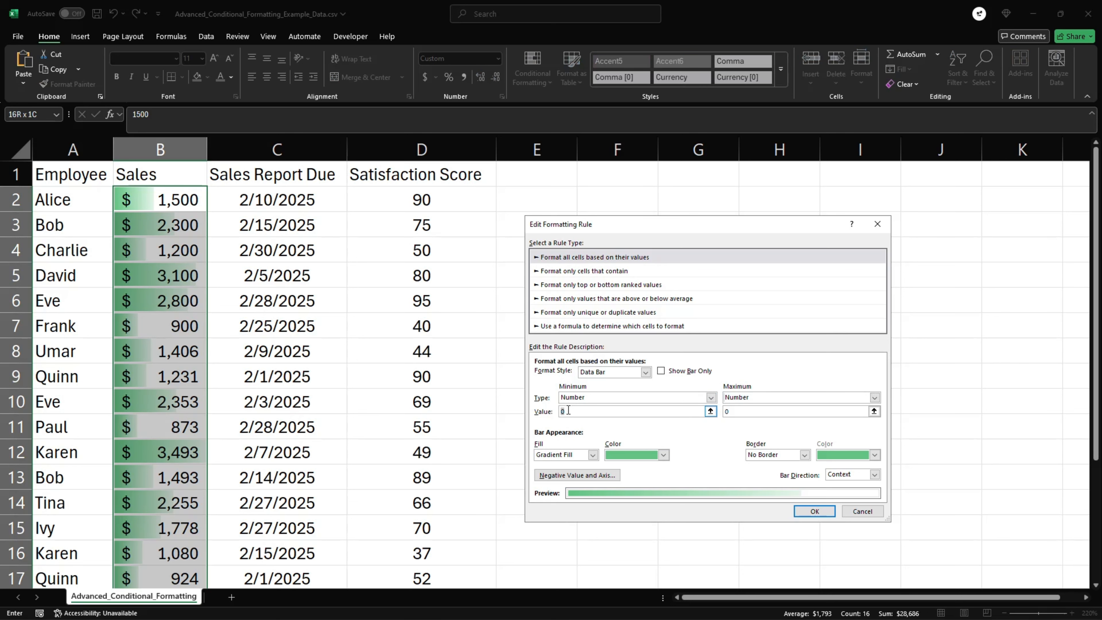
pyautogui.write('000')
pyautogui.doubleClick(727, 411)
pyautogui.click(814, 510)
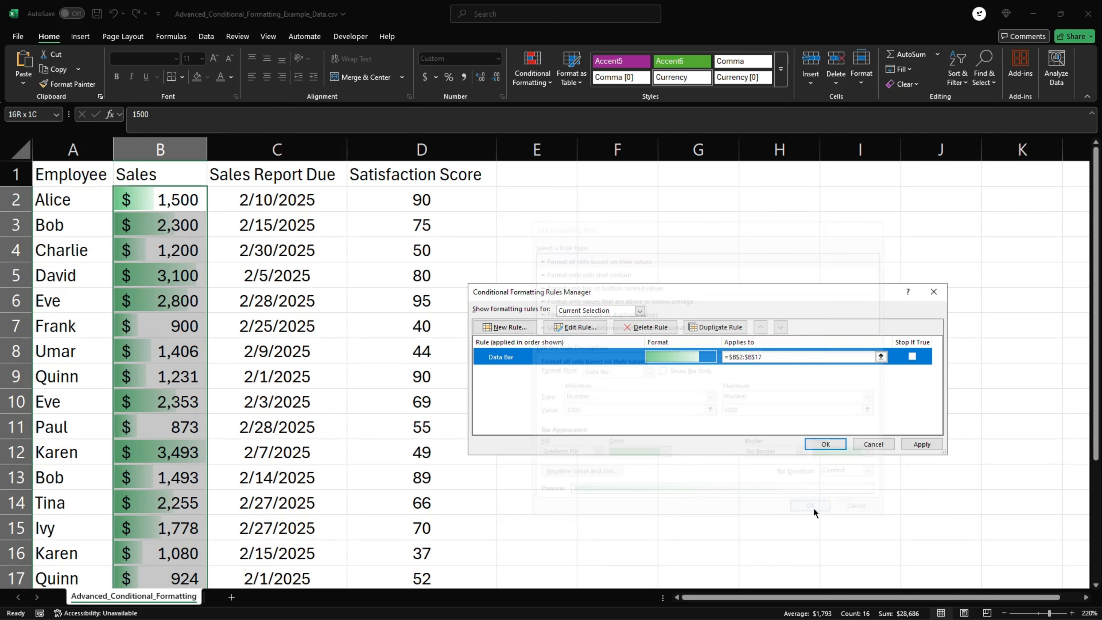
pyautogui.click(824, 445)
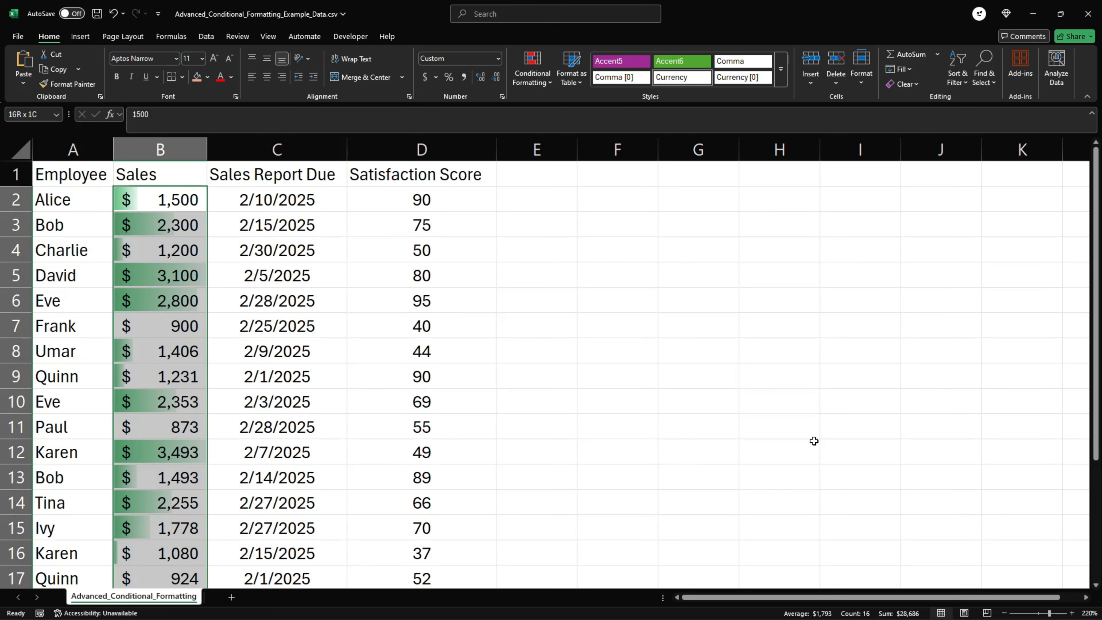
pyautogui.click(517, 307)
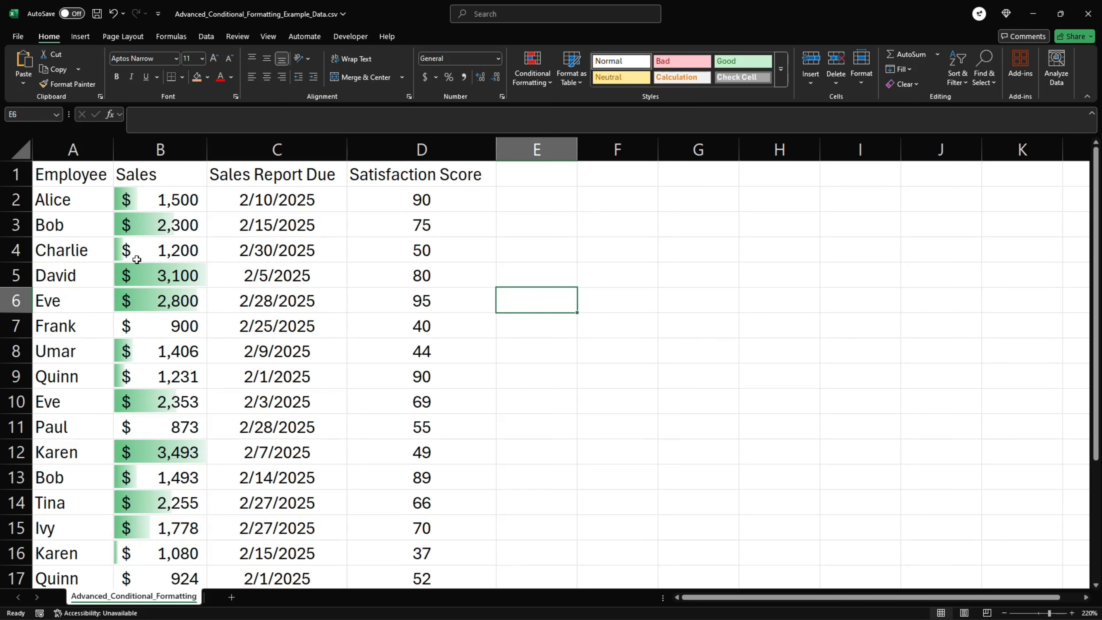
pyautogui.click(135, 328)
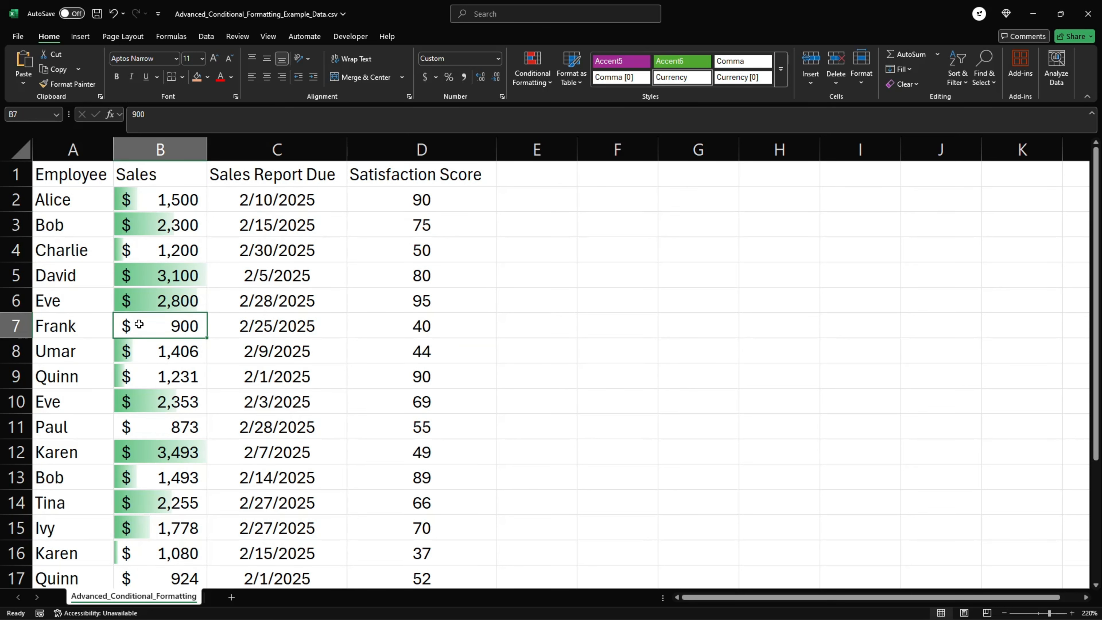
pyautogui.click(138, 249)
pyautogui.click(143, 277)
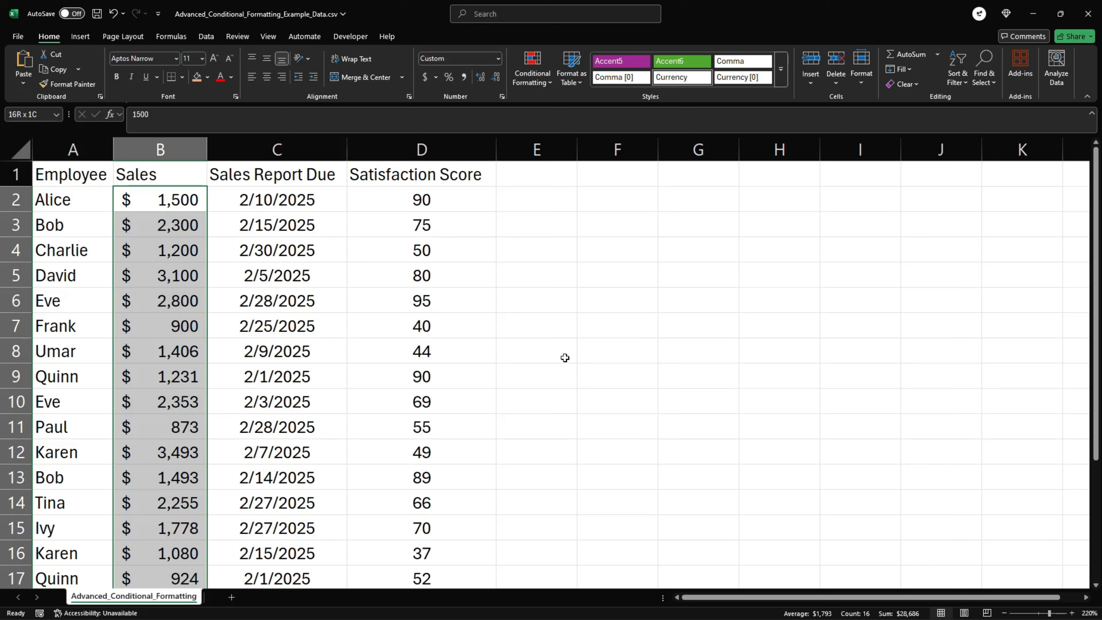
# - Apply the Green-Yellow-Red color scale to the Sales values in B2:B17
pyautogui.moveTo(156, 201); pyautogui.dragTo(160, 572)
pyautogui.click(534, 78)
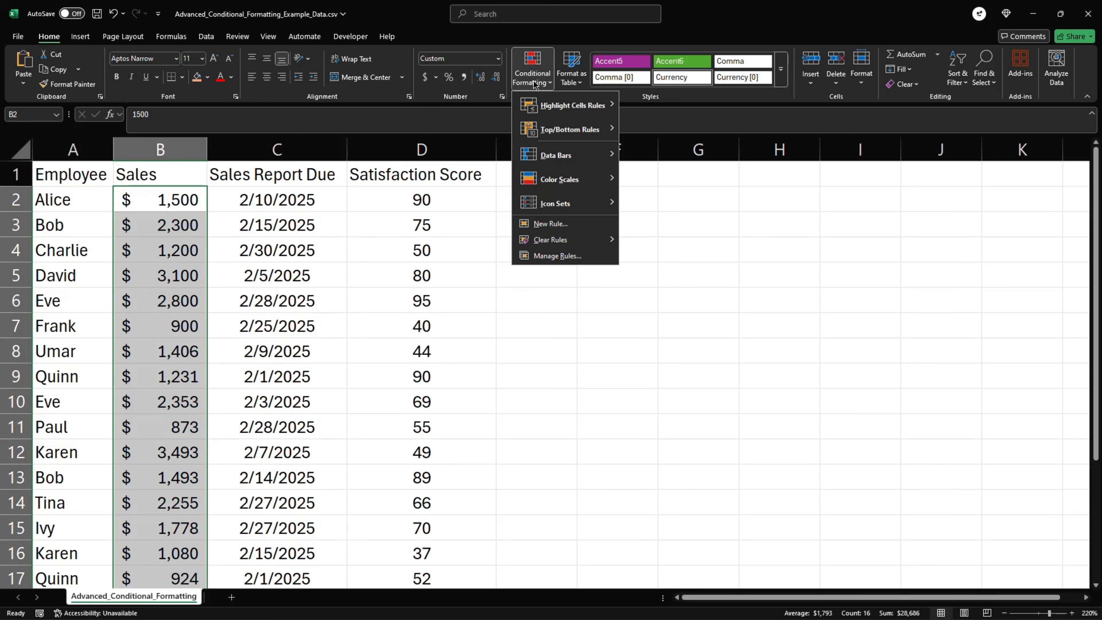
pyautogui.moveTo(586, 181)
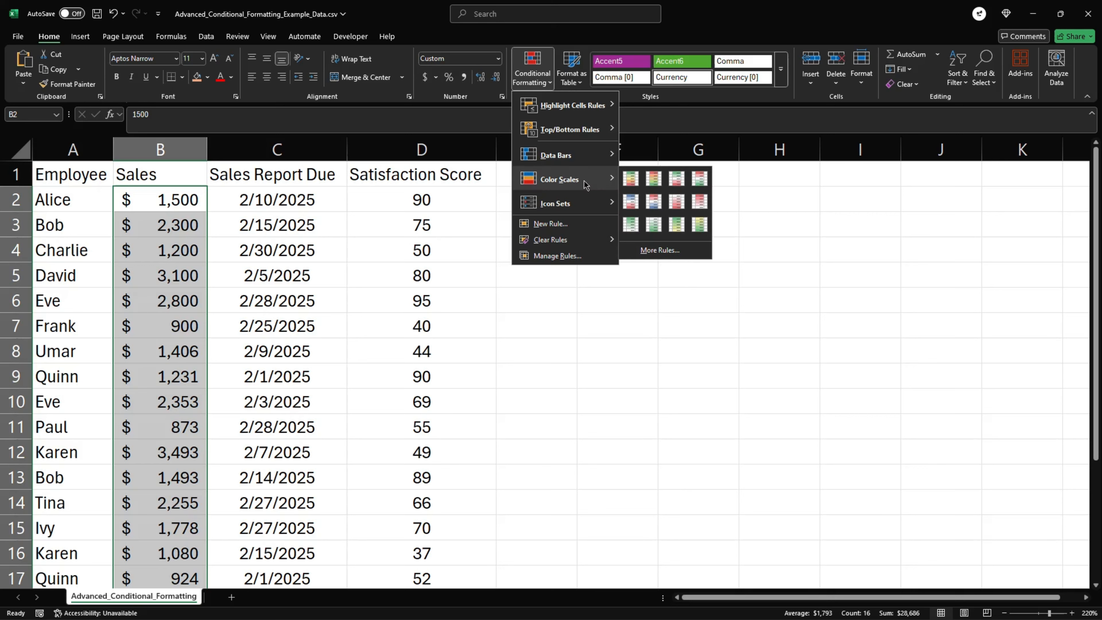
pyautogui.click(632, 181)
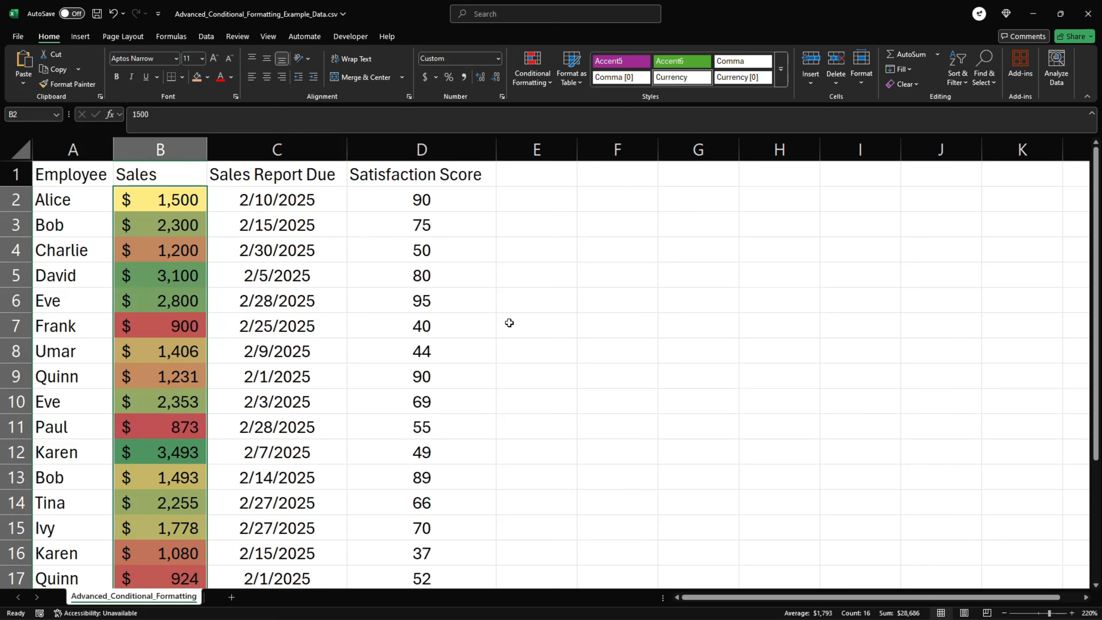
# - Review the minimum, midpoint and maximum settings of the Sales color scale rule without changing them
pyautogui.click(534, 78)
pyautogui.click(559, 260)
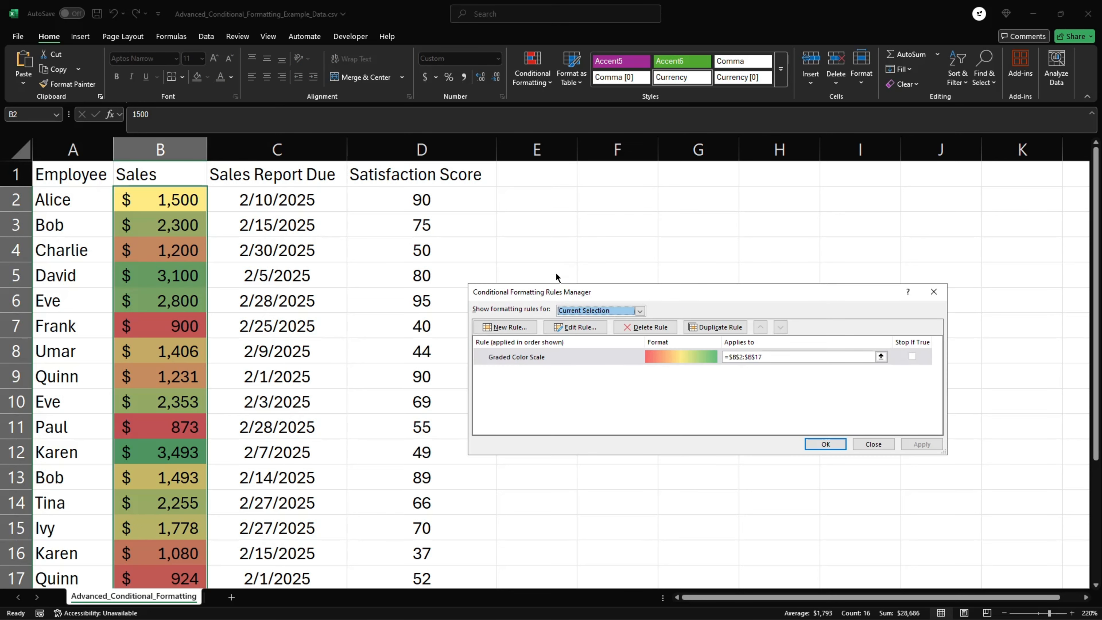
pyautogui.click(574, 326)
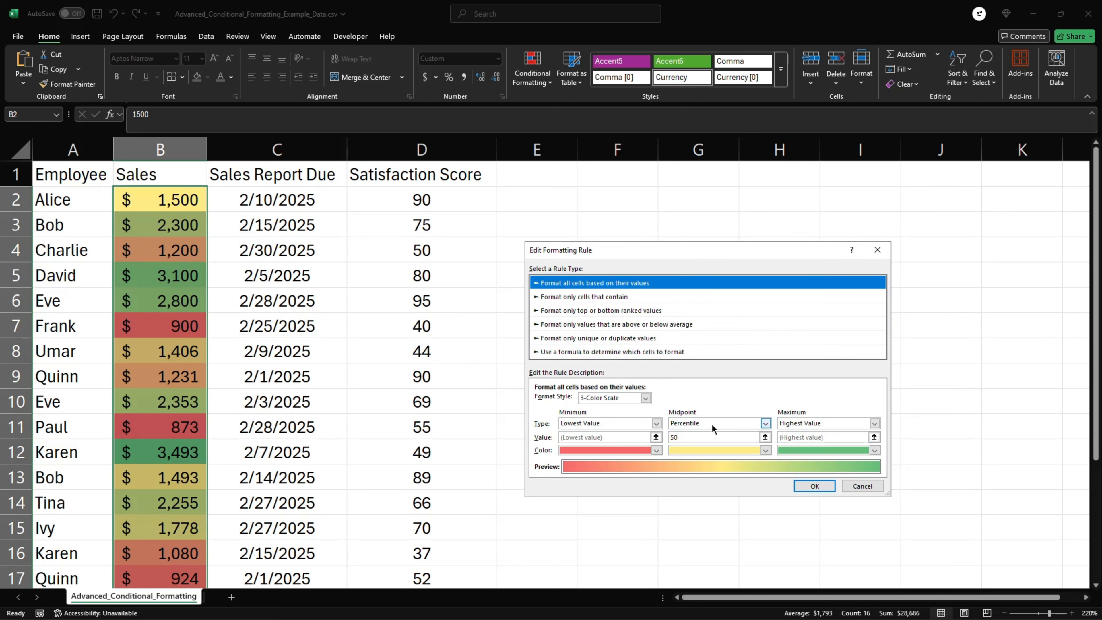
pyautogui.click(859, 487)
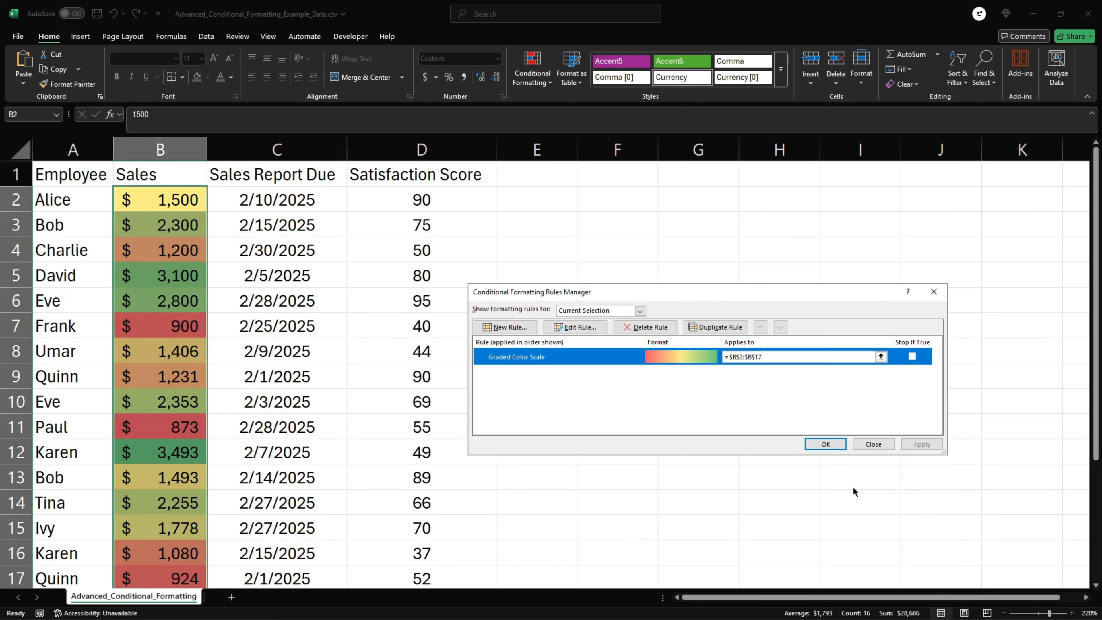
pyautogui.click(881, 444)
pyautogui.click(535, 413)
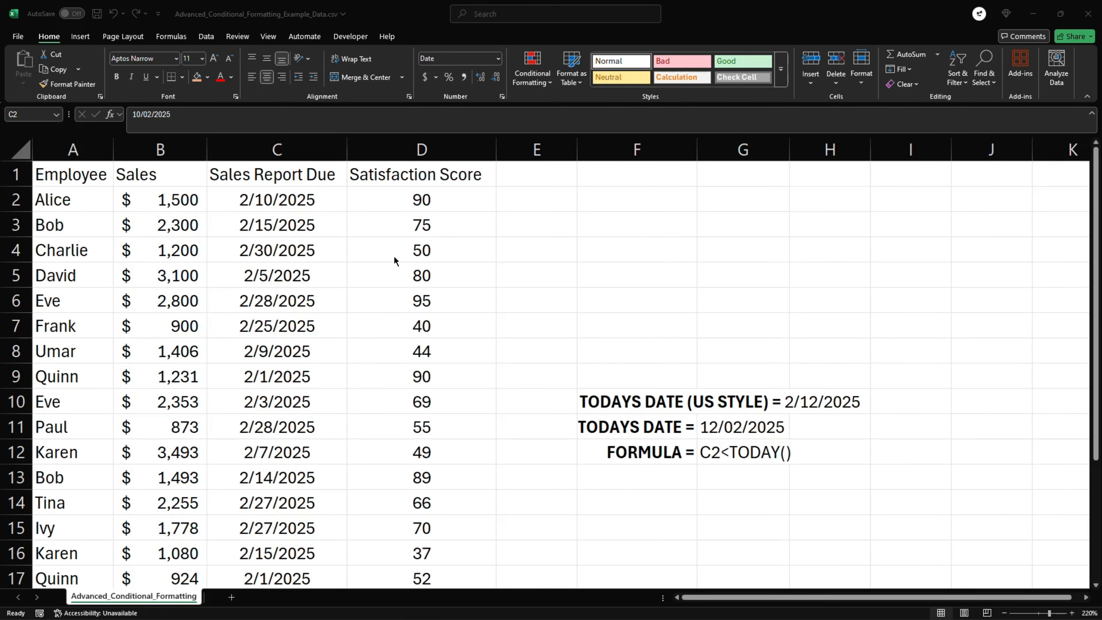
# - Start a formula-based conditional formatting rule for the Sales Report Due dates in C2:C17 with the formula =C2<TODAY()
pyautogui.click(336, 201)
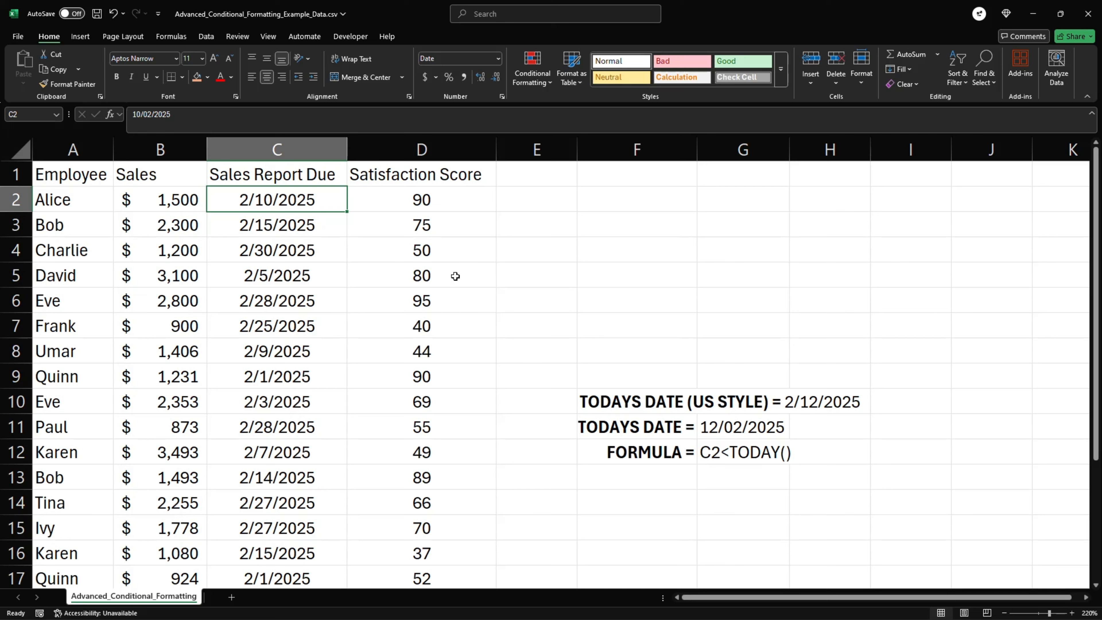
pyautogui.moveTo(322, 200); pyautogui.dragTo(315, 578)
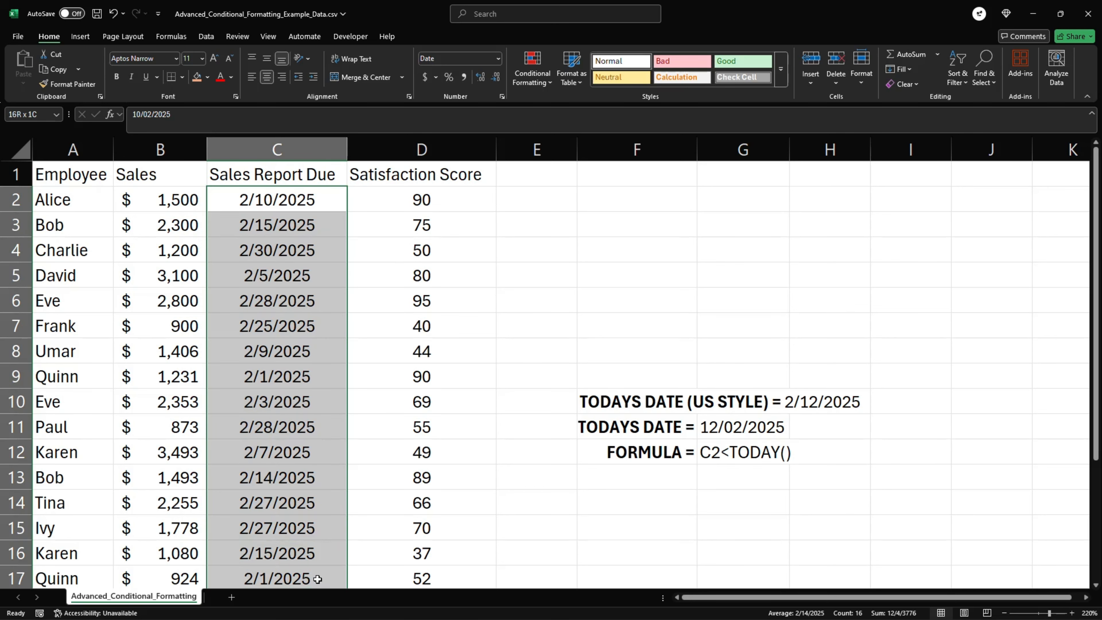
pyautogui.click(527, 81)
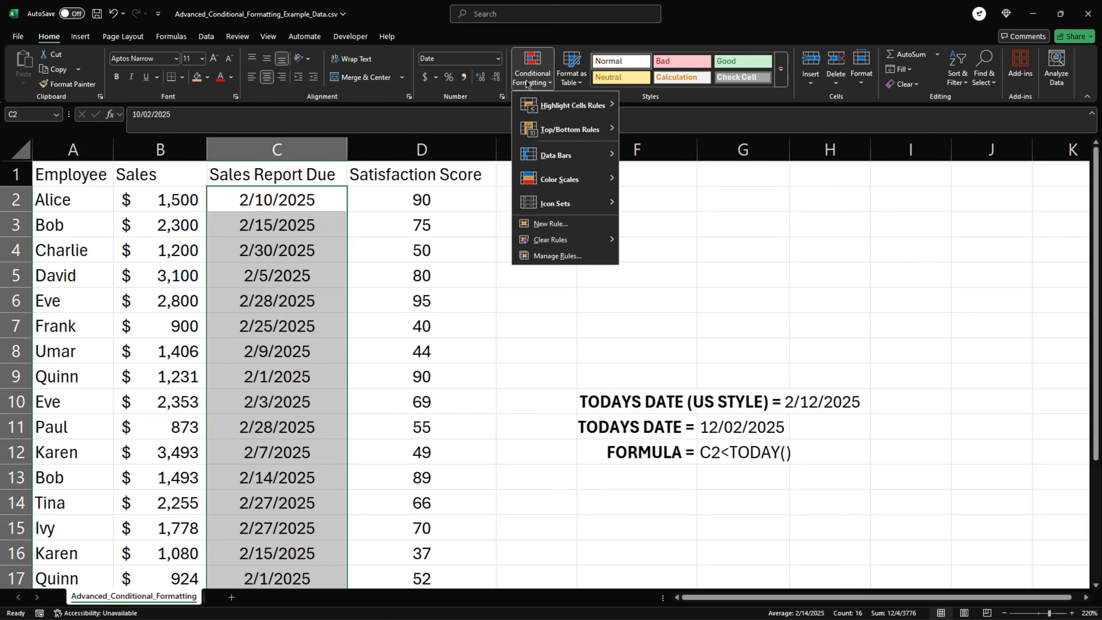
pyautogui.click(551, 224)
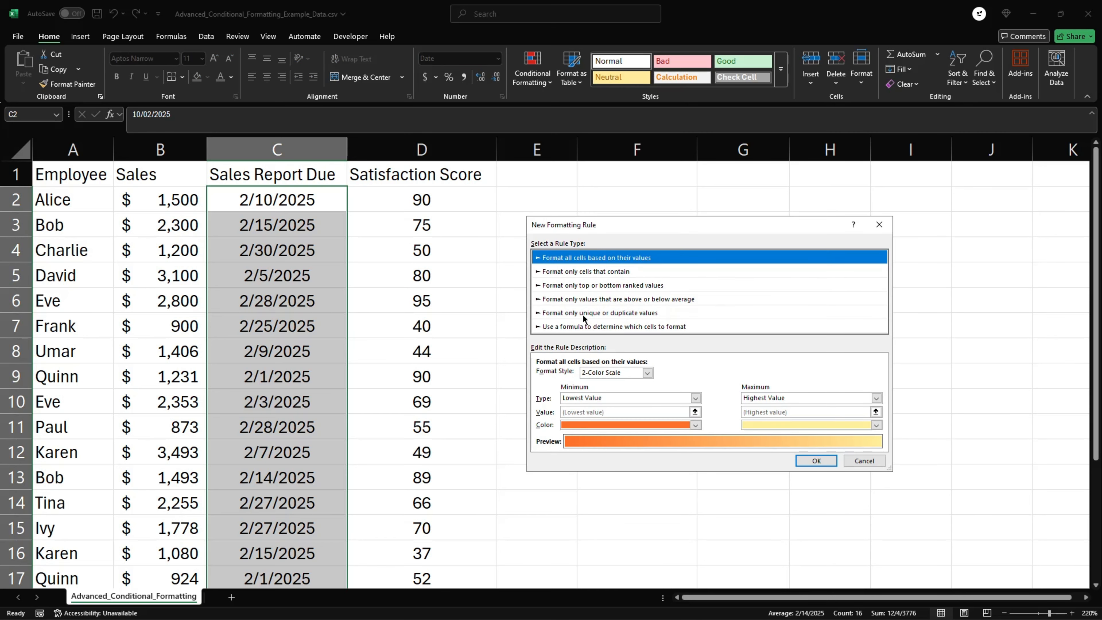
pyautogui.click(586, 328)
pyautogui.click(584, 376)
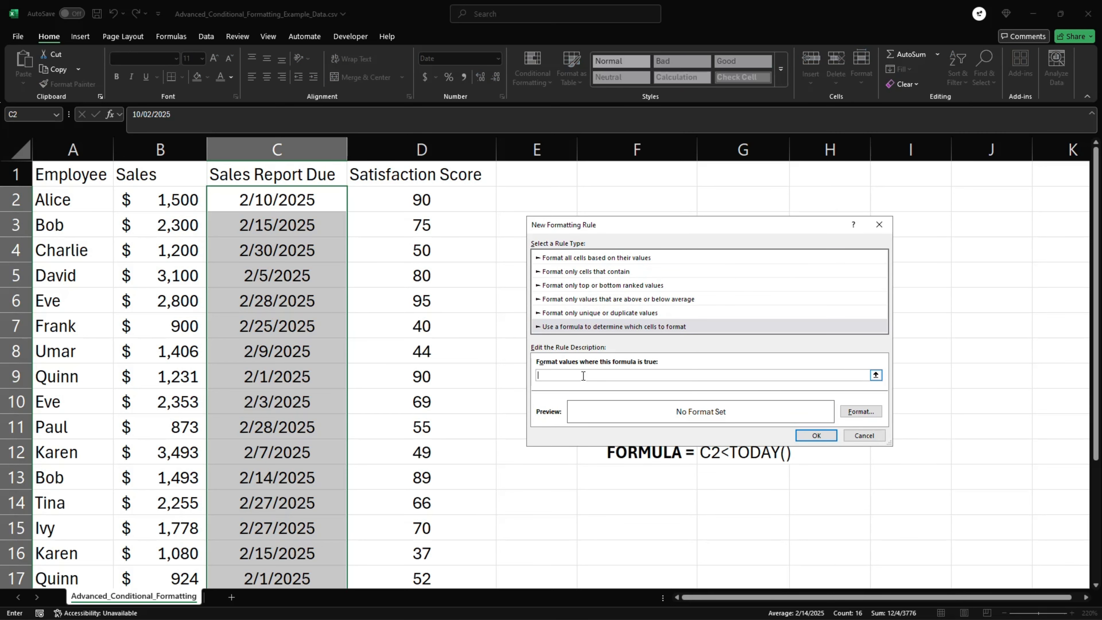
pyautogui.write('=')
pyautogui.write('C@')
pyautogui.write('<TODAY()')
# - Give the overdue-date rule a red background fill and apply it to the selected dates
pyautogui.click(853, 412)
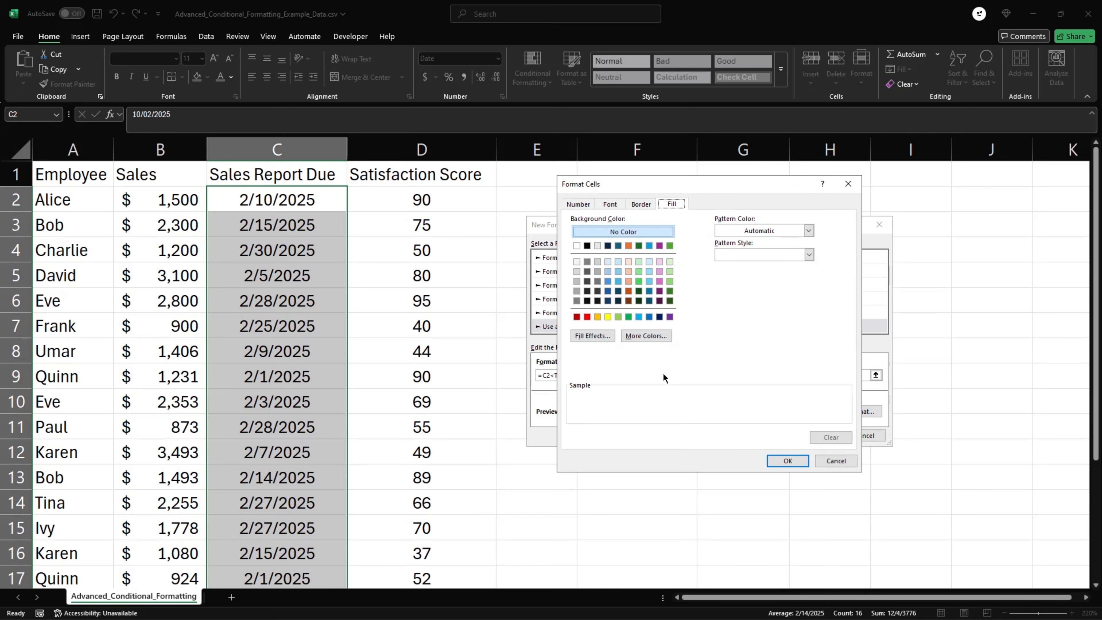
pyautogui.click(587, 317)
pyautogui.click(787, 460)
pyautogui.click(803, 436)
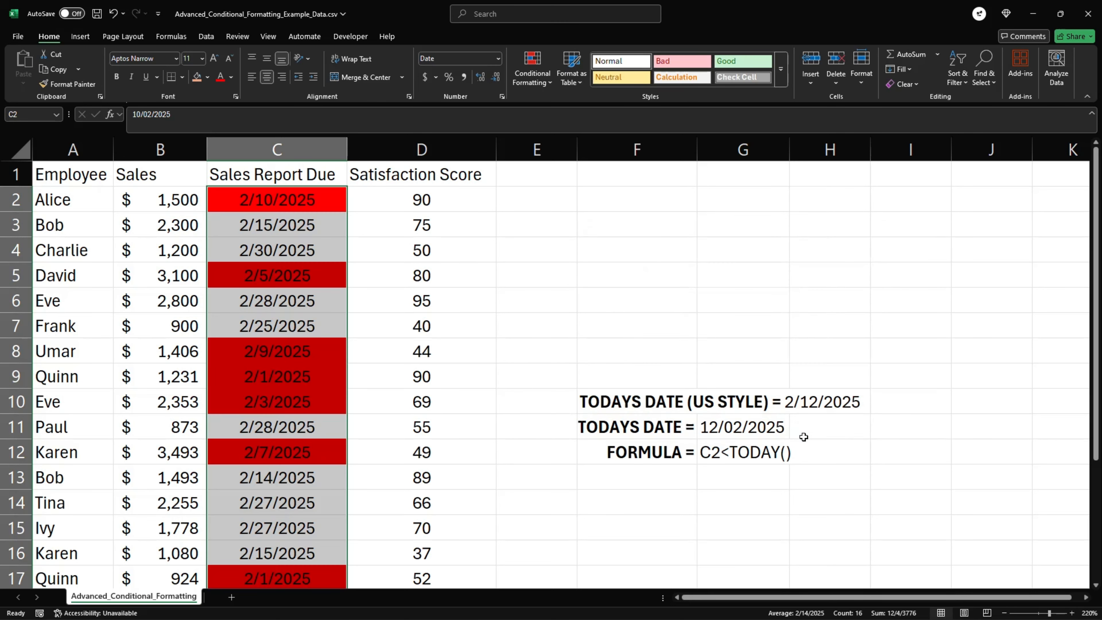
pyautogui.click(529, 354)
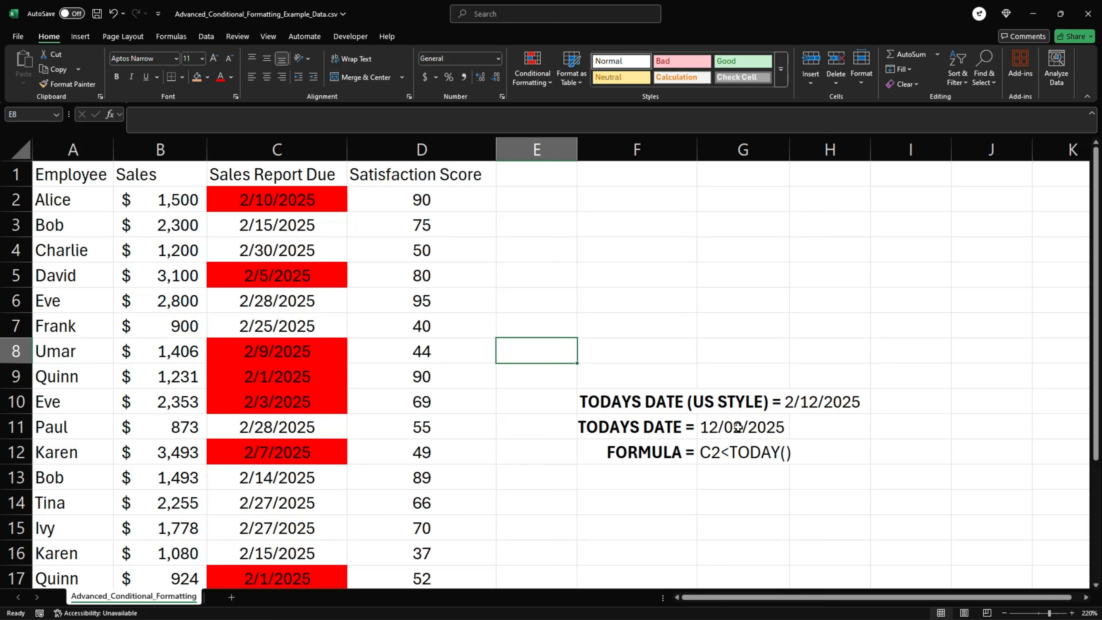
pyautogui.click(621, 479)
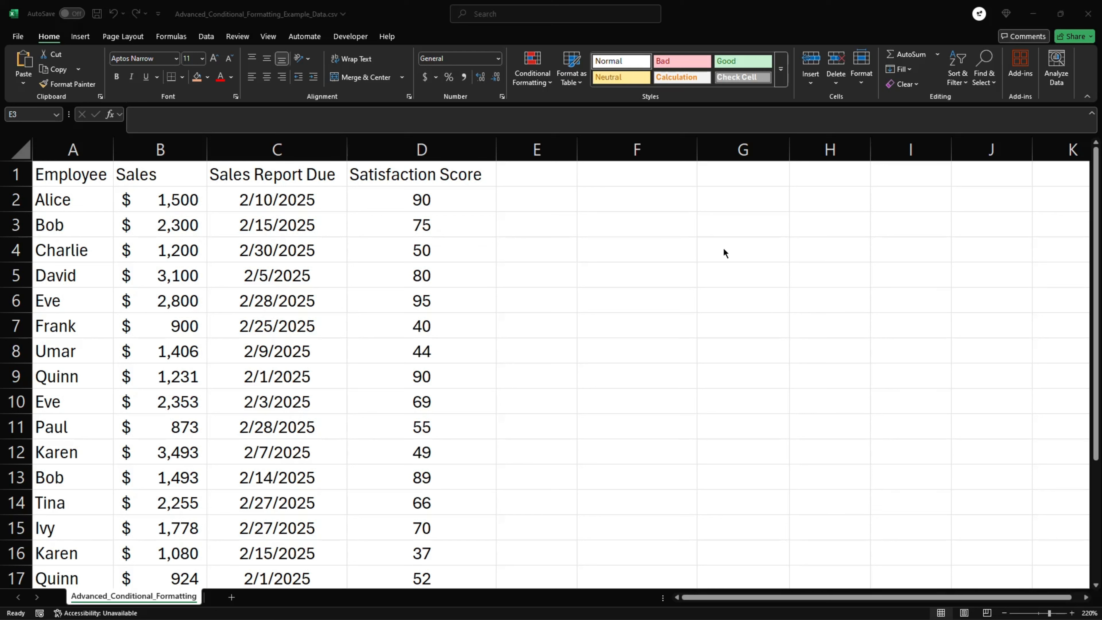
# - Apply the green circle, yellow triangle and red diamond icon set to the Satisfaction Score values in D2:D17
pyautogui.click(528, 206)
pyautogui.click(462, 197)
pyautogui.moveTo(455, 199); pyautogui.dragTo(462, 576)
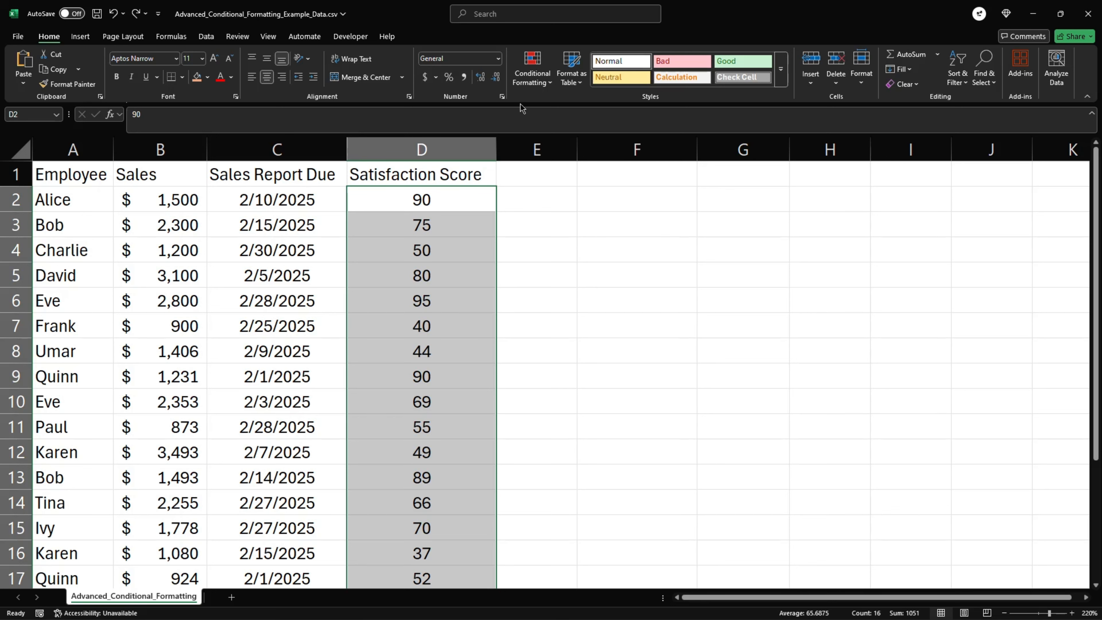
pyautogui.click(533, 72)
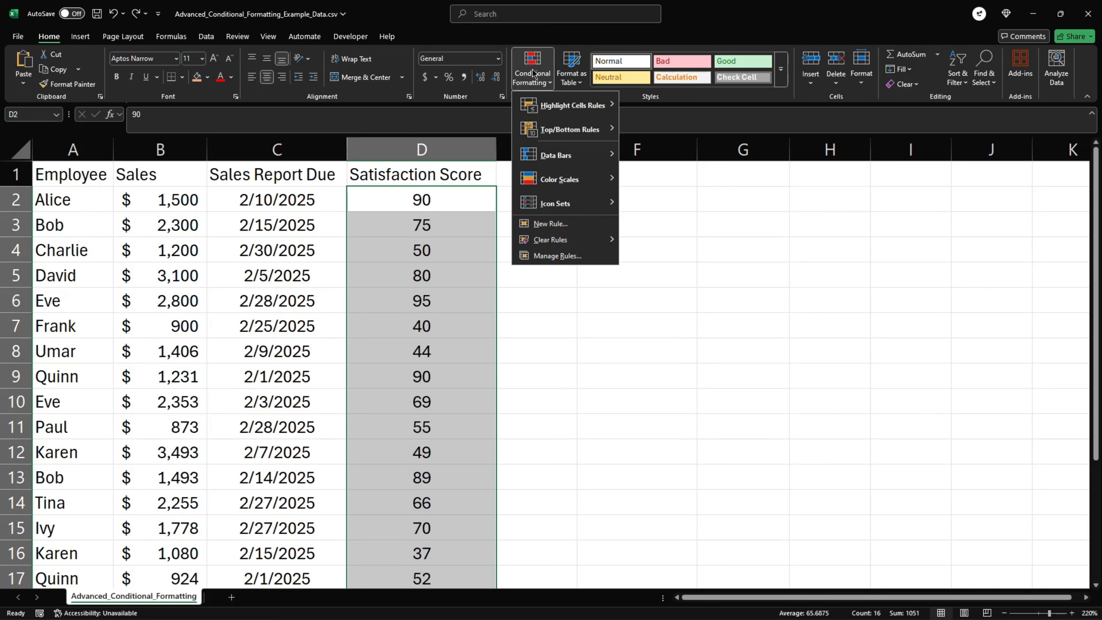
pyautogui.moveTo(586, 202)
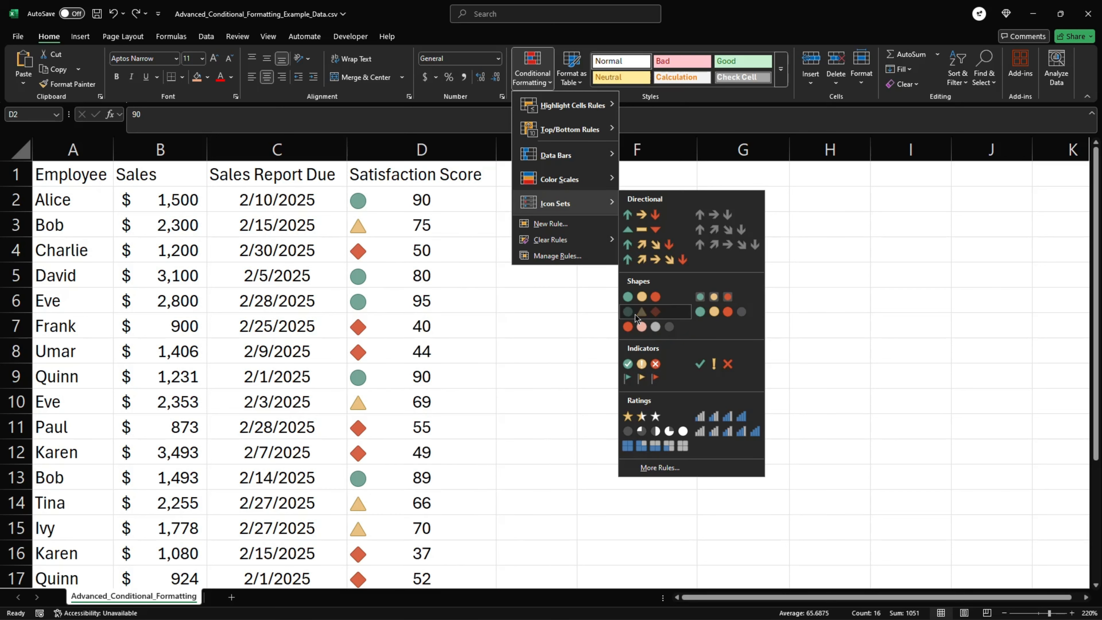
pyautogui.click(635, 314)
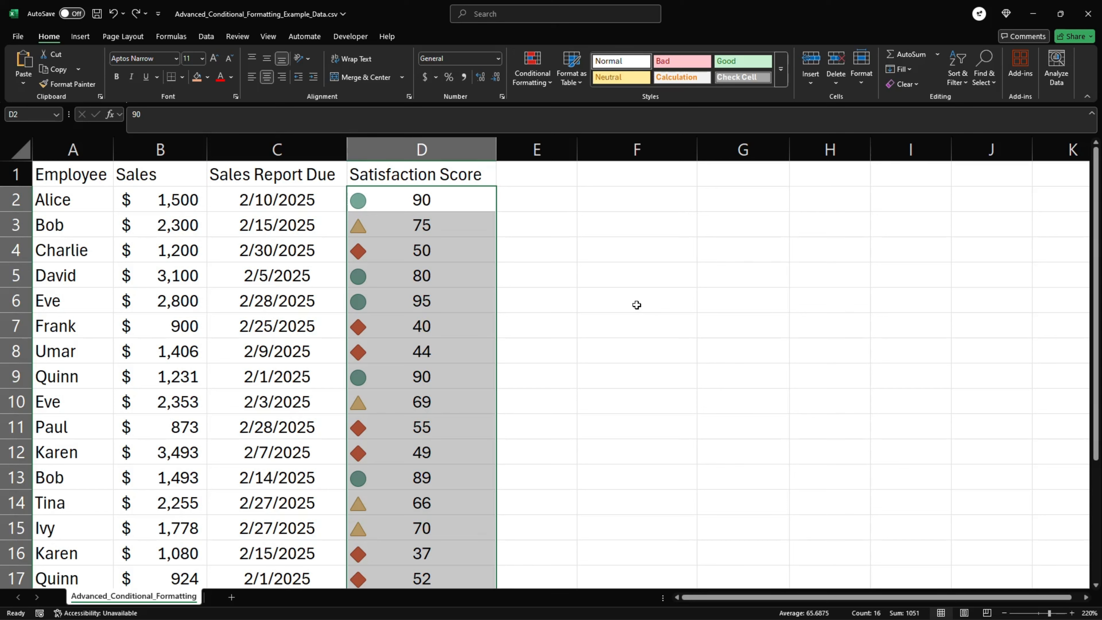
# - Edit the Satisfaction Score icon set rule to use the circled check mark, exclamation mark and cross icon style
pyautogui.click(538, 80)
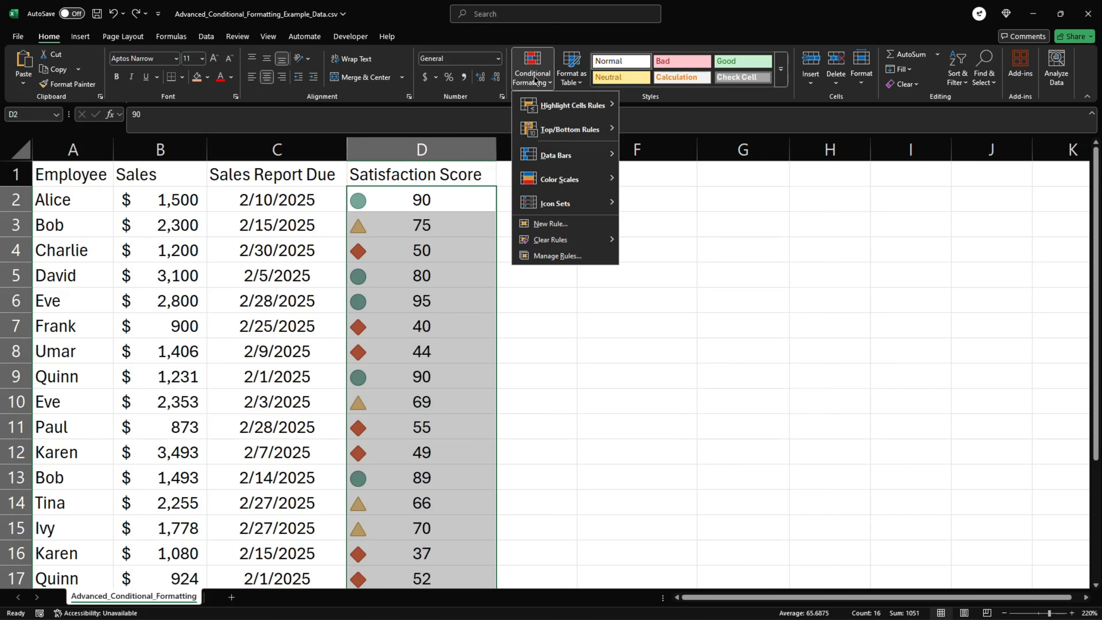
pyautogui.click(577, 257)
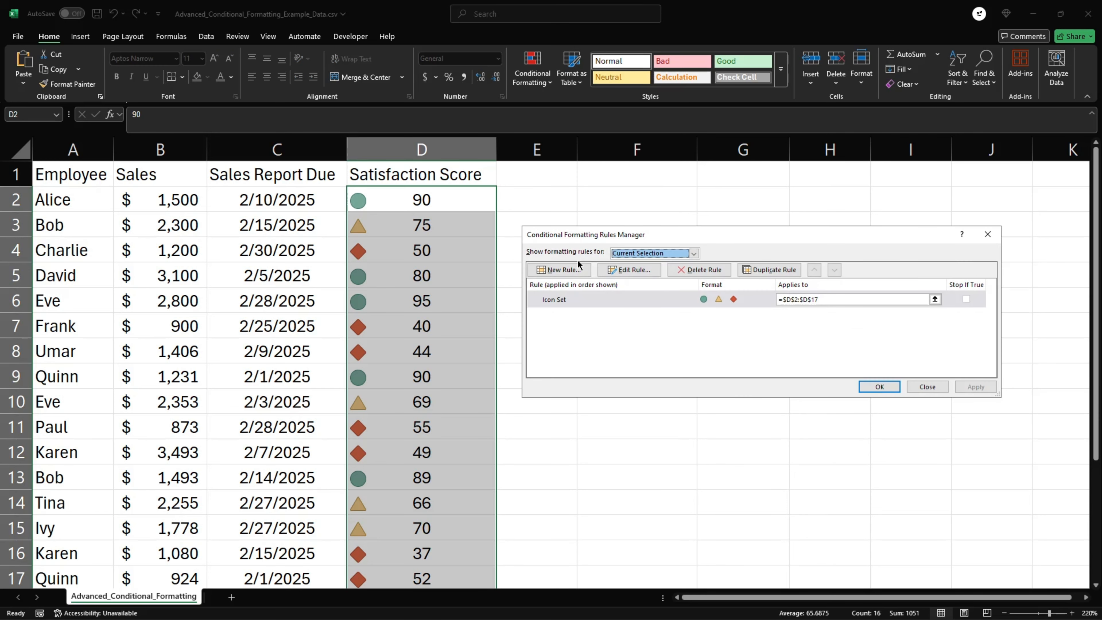
pyautogui.click(632, 300)
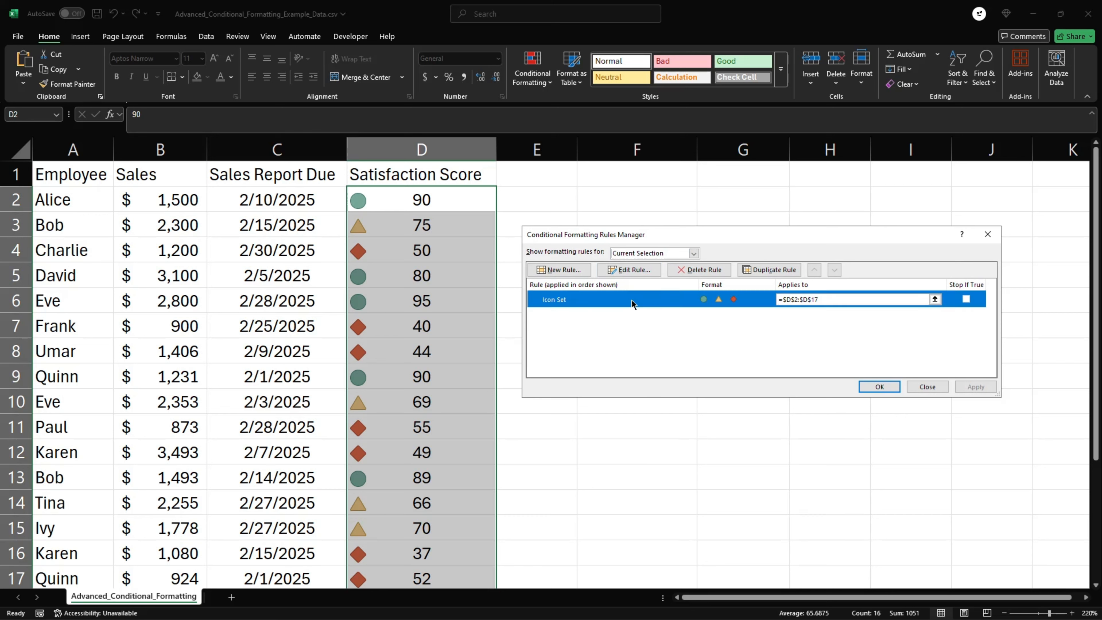
pyautogui.click(631, 271)
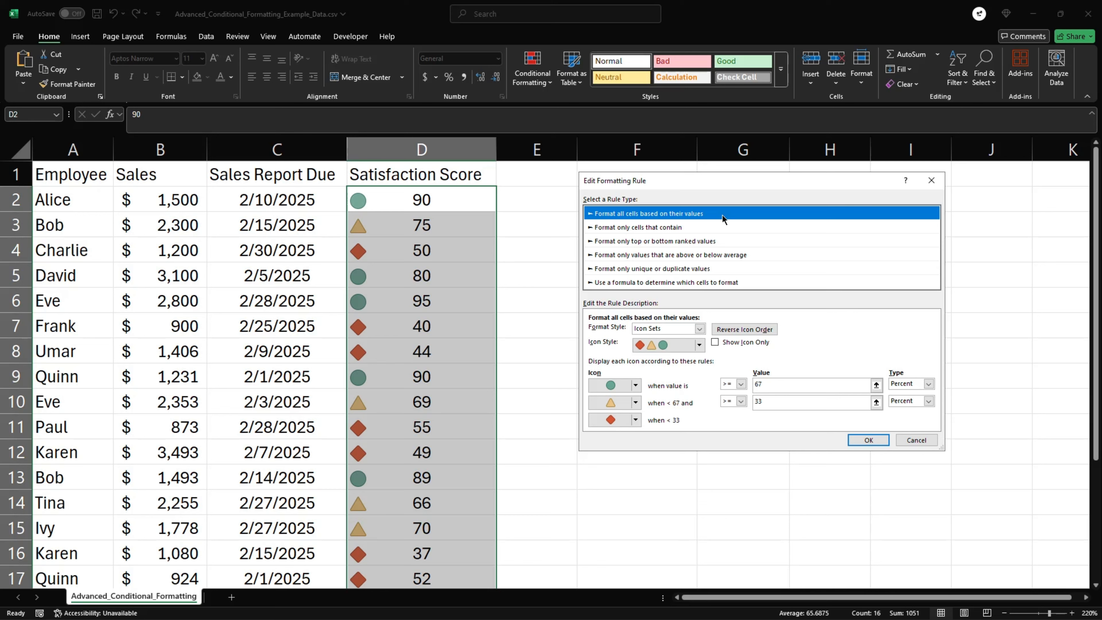
pyautogui.click(700, 346)
pyautogui.click(699, 345)
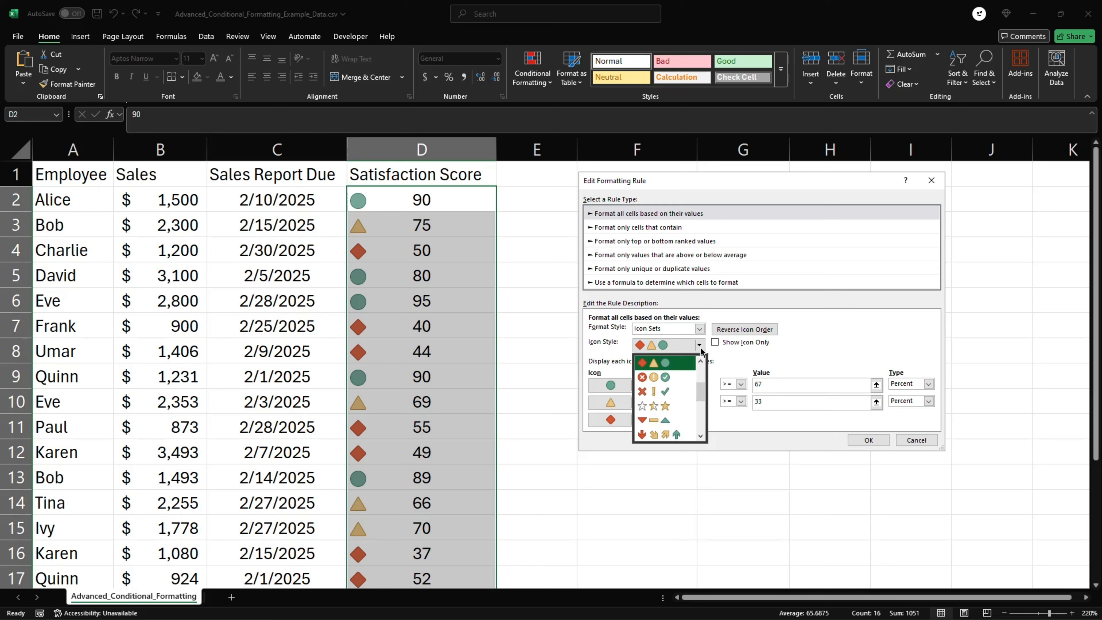
pyautogui.click(700, 361)
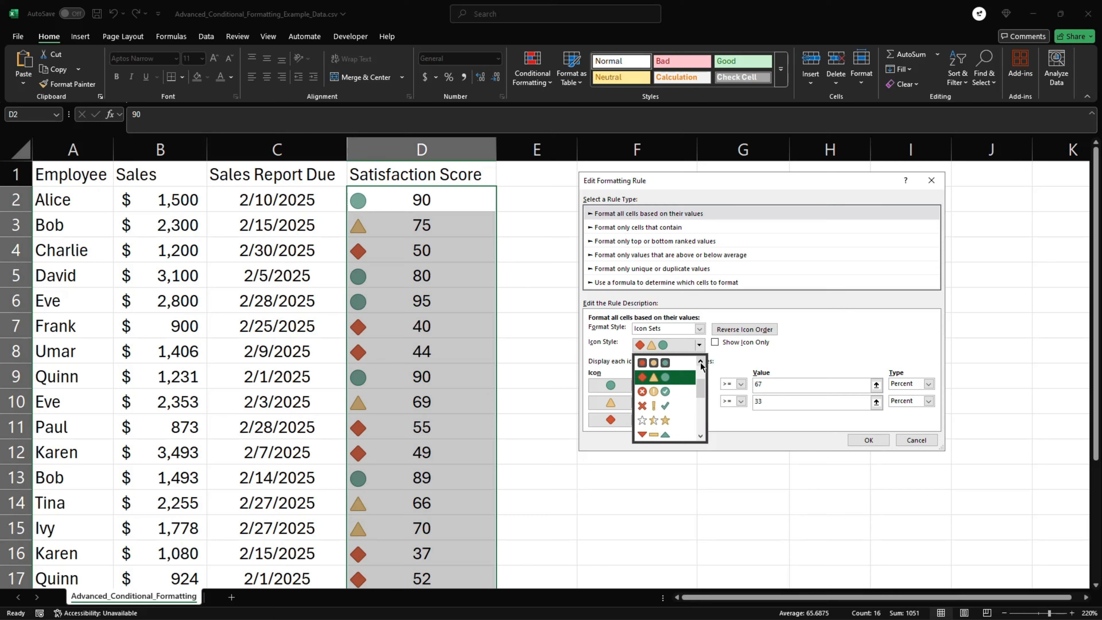
pyautogui.click(676, 392)
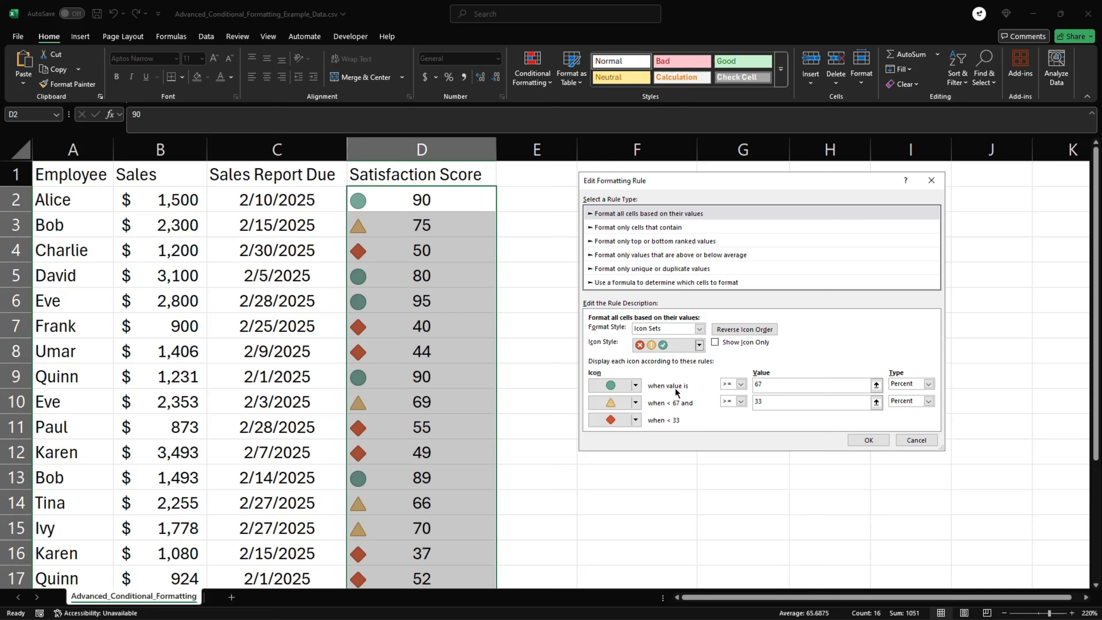
# - Set the type of both icon thresholds in the Satisfaction Score rule to Number
pyautogui.click(917, 386)
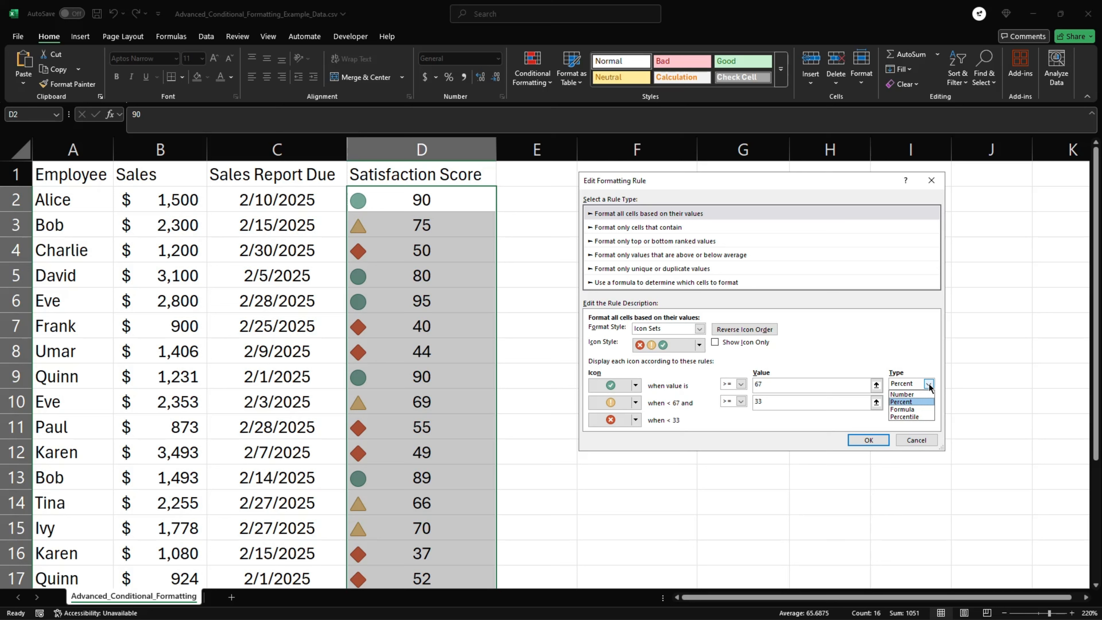
pyautogui.click(929, 386)
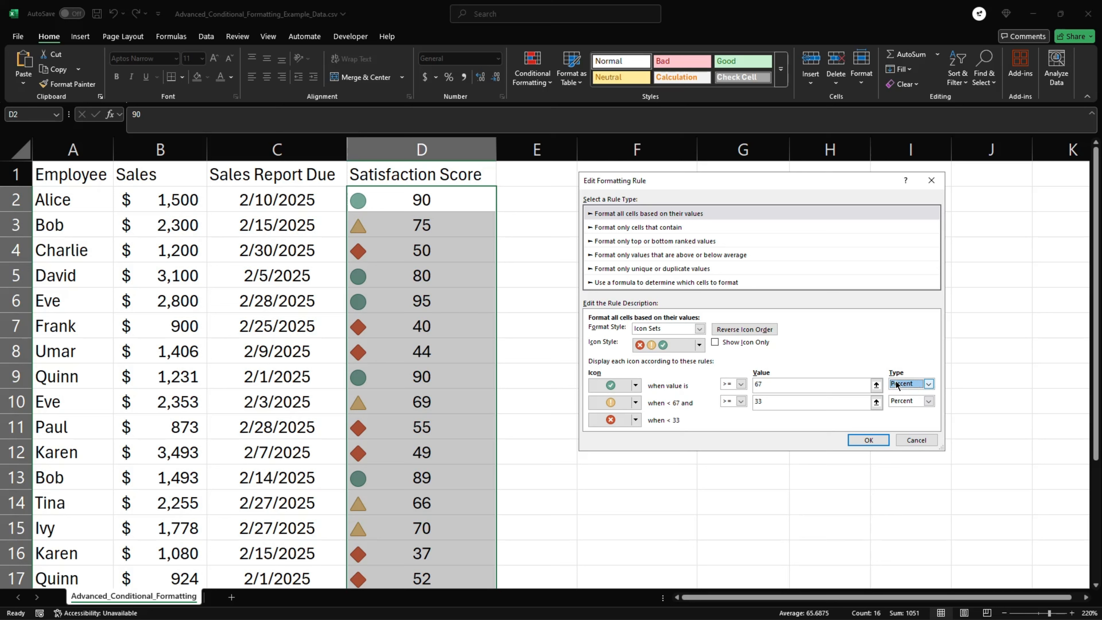
pyautogui.click(919, 386)
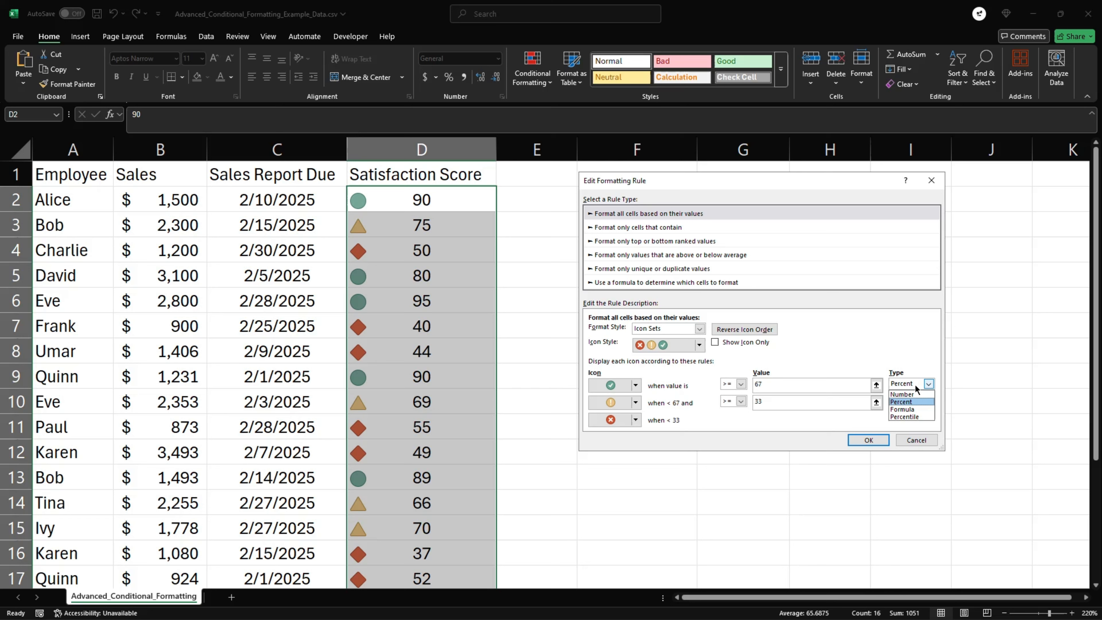
pyautogui.click(918, 394)
pyautogui.click(919, 400)
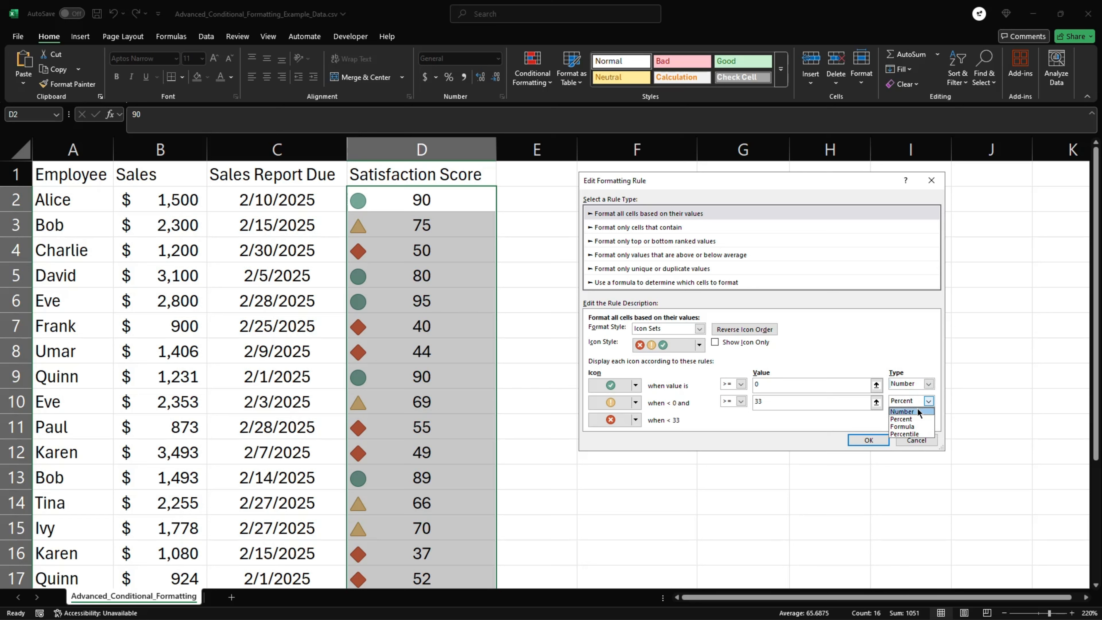
pyautogui.click(918, 411)
# - Set the green icon threshold to 80 and the yellow icon threshold to 50, and apply the edited rule to the scores
pyautogui.click(801, 385)
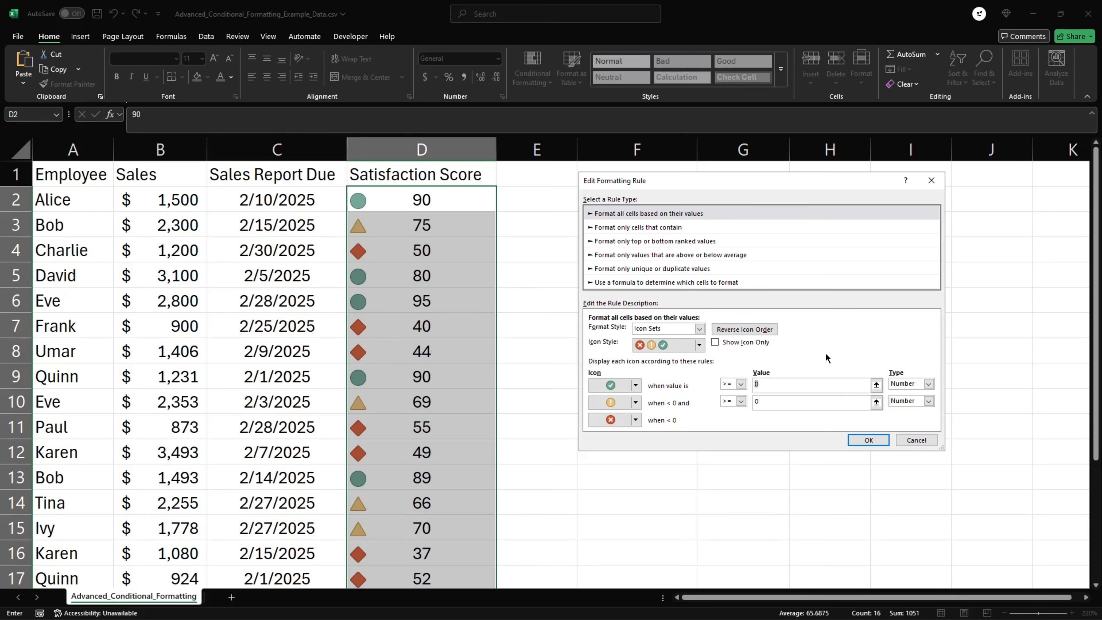
pyautogui.write('80')
pyautogui.click(805, 404)
pyautogui.press('BackSpace')
pyautogui.write('50')
pyautogui.click(870, 441)
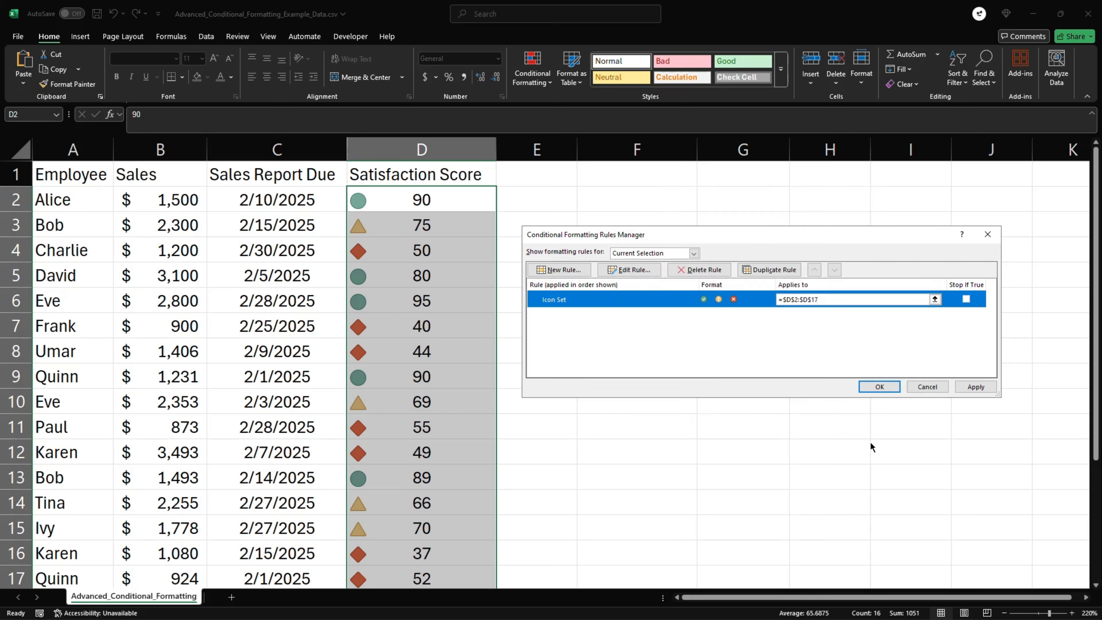
pyautogui.click(879, 386)
pyautogui.click(545, 326)
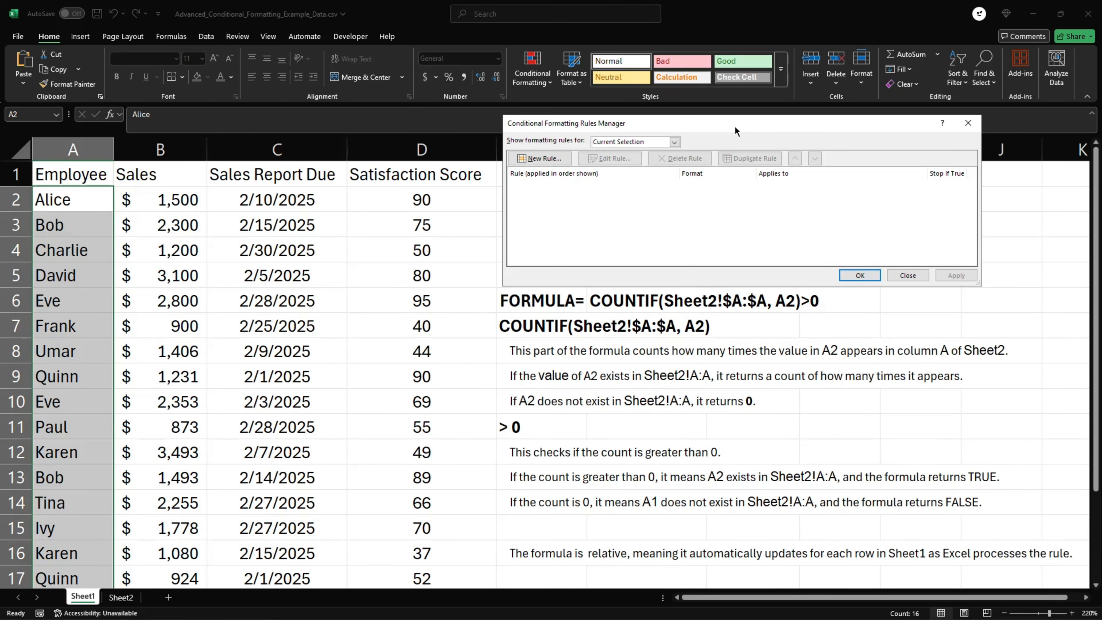
# - Create a formula-based formatting rule for the Employee names in A2:A17 of Sheet1 with the formula =COUNTIF(Sheet2!$A:$A,A2)>0
pyautogui.click(539, 158)
pyautogui.click(593, 183)
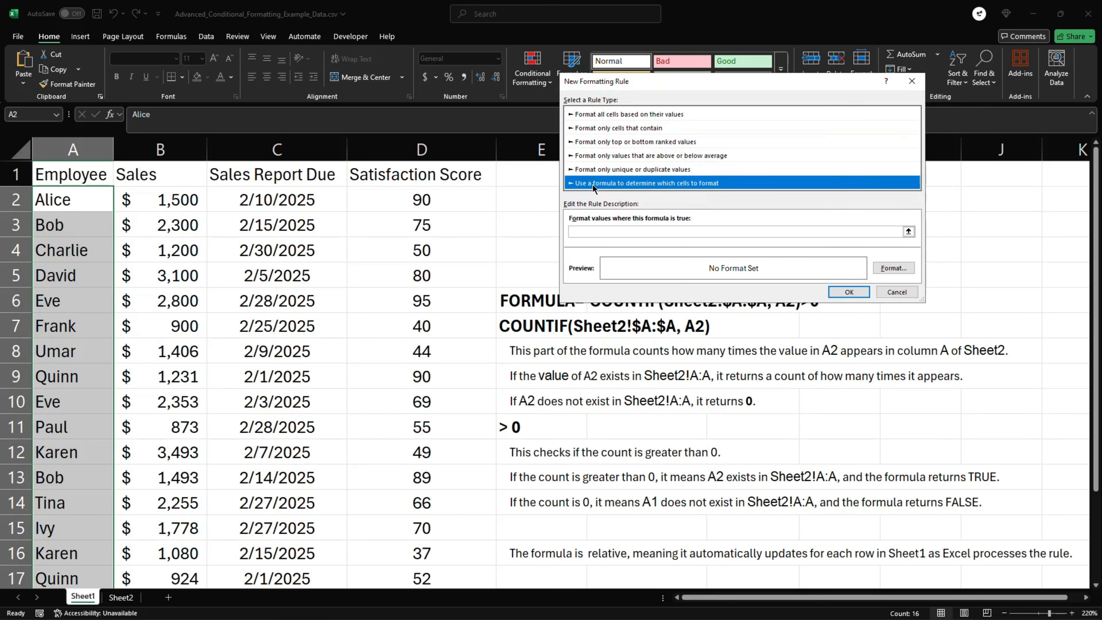
pyautogui.click(593, 230)
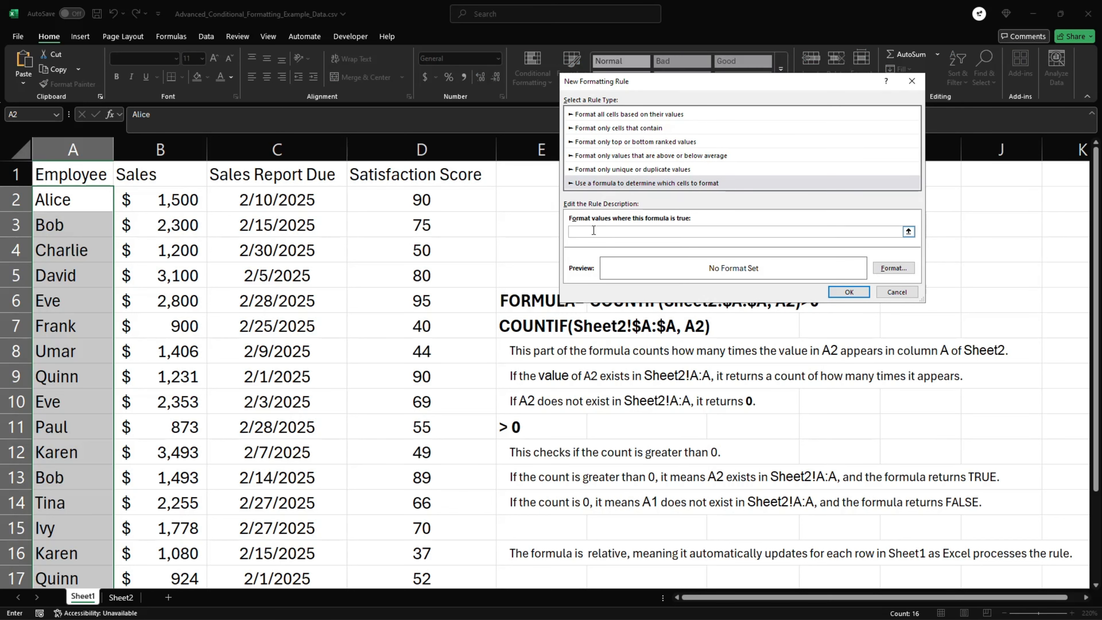
pyautogui.write('=COUNTIF(')
pyautogui.click(121, 597)
pyautogui.click(73, 151)
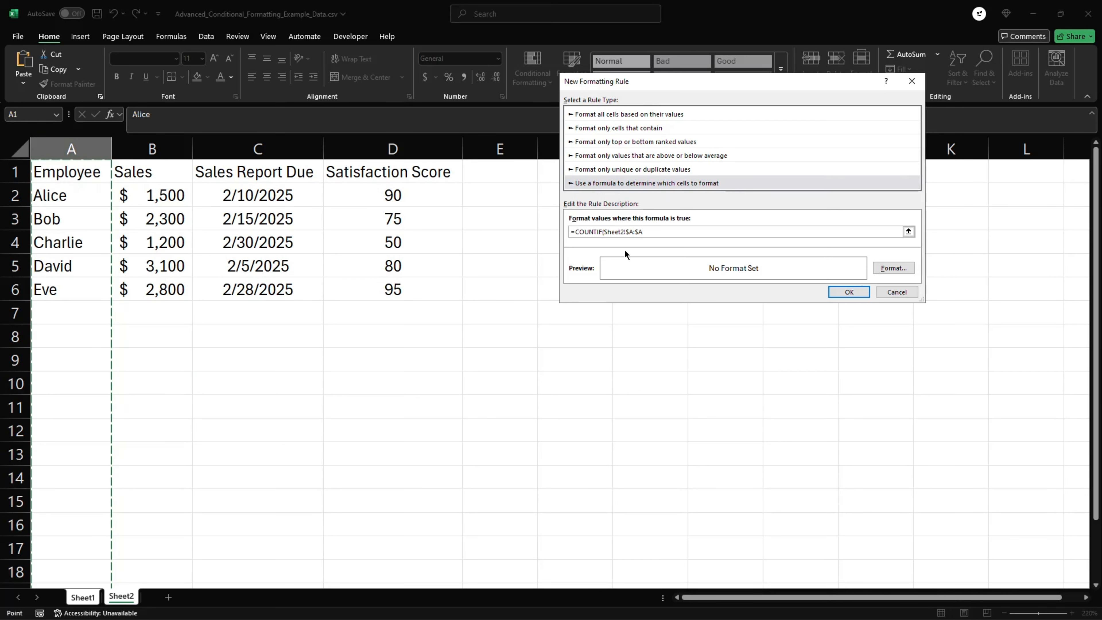
pyautogui.write(',A2)')
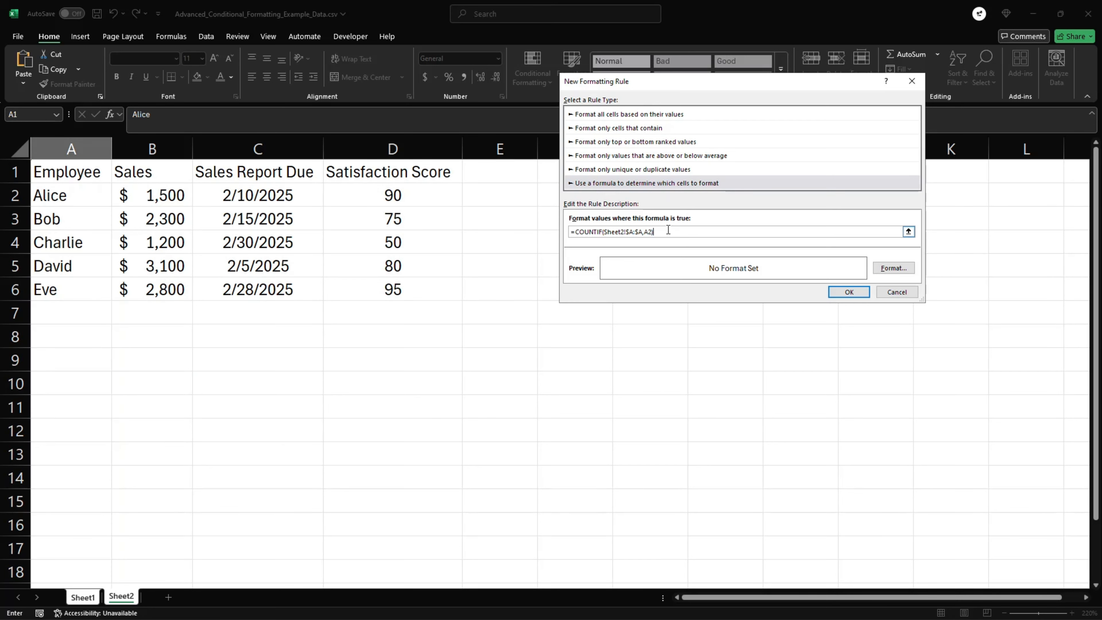
pyautogui.write('>0')
# - Give the COUNTIF rule a yellow background fill and apply it to the employee names
pyautogui.click(887, 267)
pyautogui.click(640, 173)
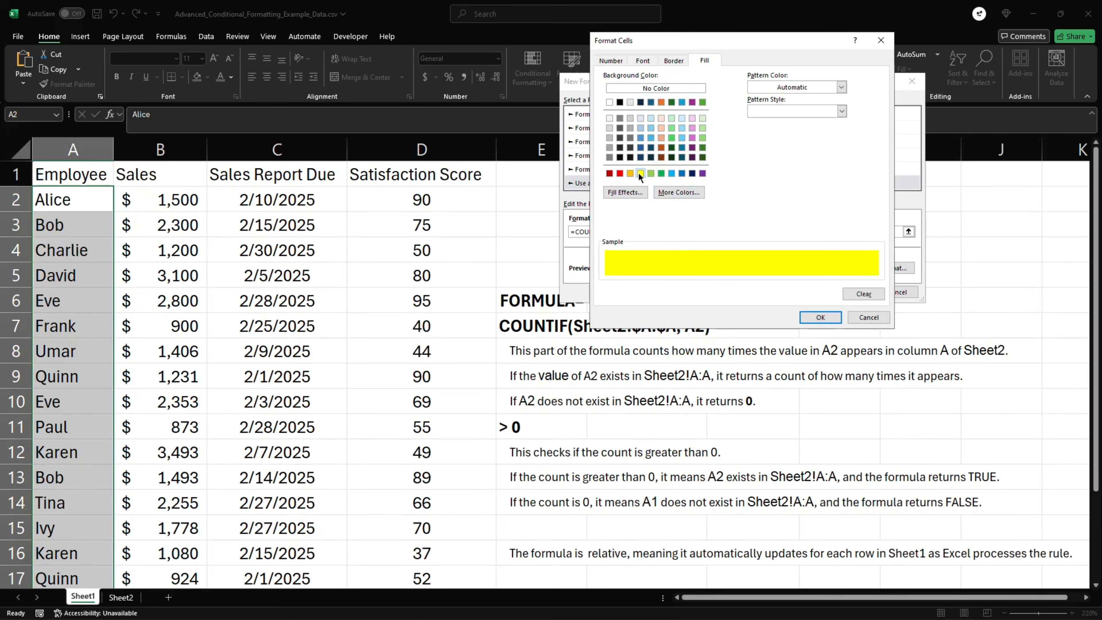
pyautogui.click(821, 318)
pyautogui.click(842, 295)
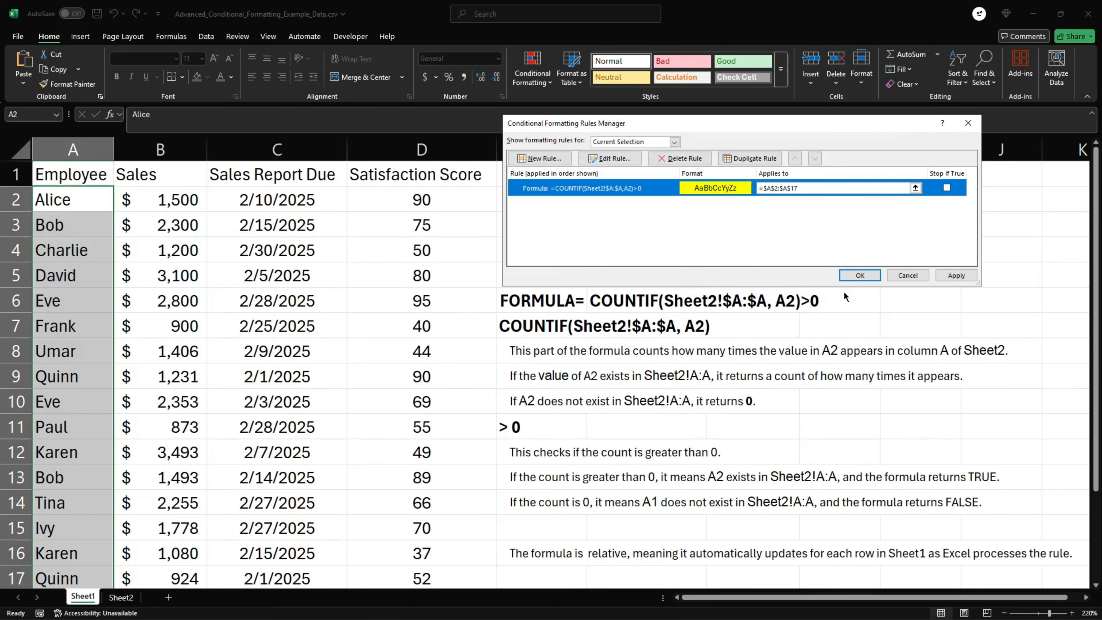
pyautogui.click(857, 274)
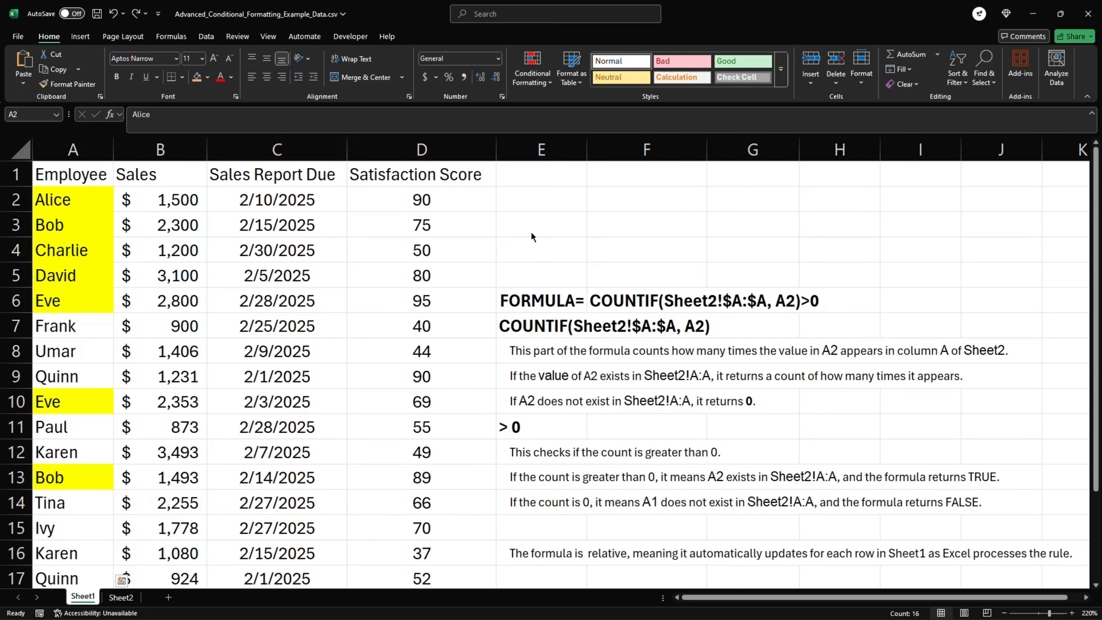
# - Compare the highlighted employee names on Sheet1 with the employee list on Sheet2
pyautogui.click(532, 235)
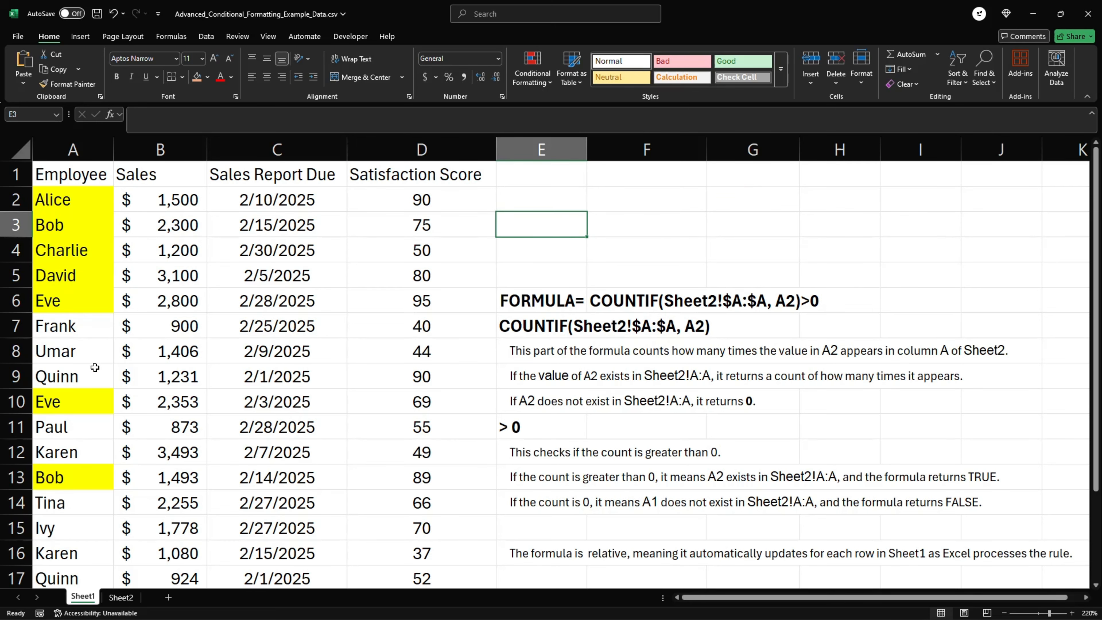
pyautogui.click(119, 598)
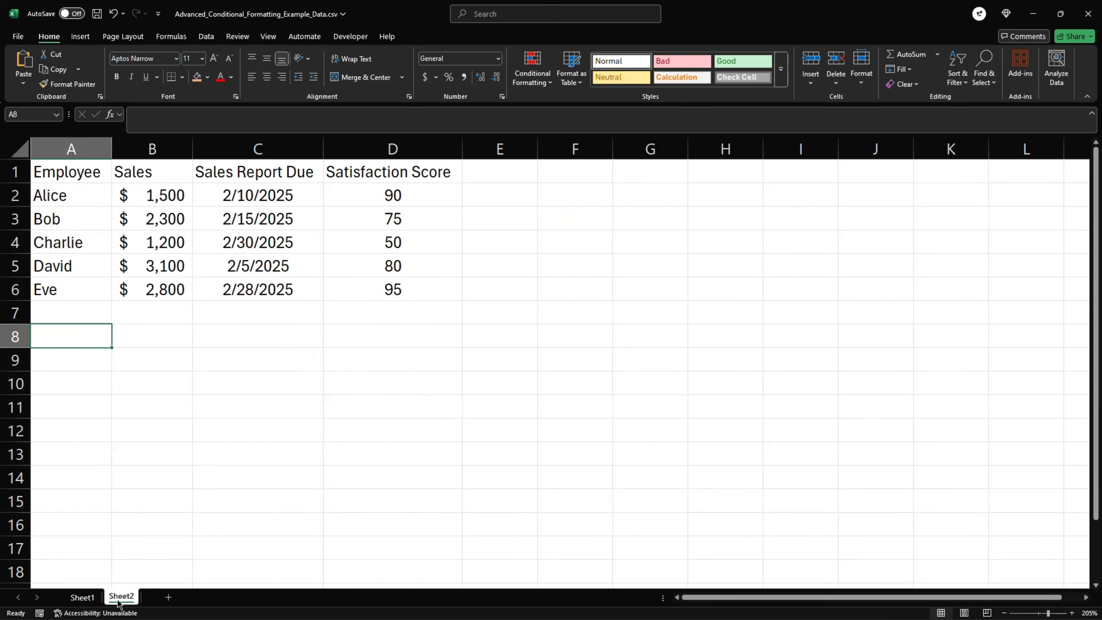
pyautogui.click(83, 598)
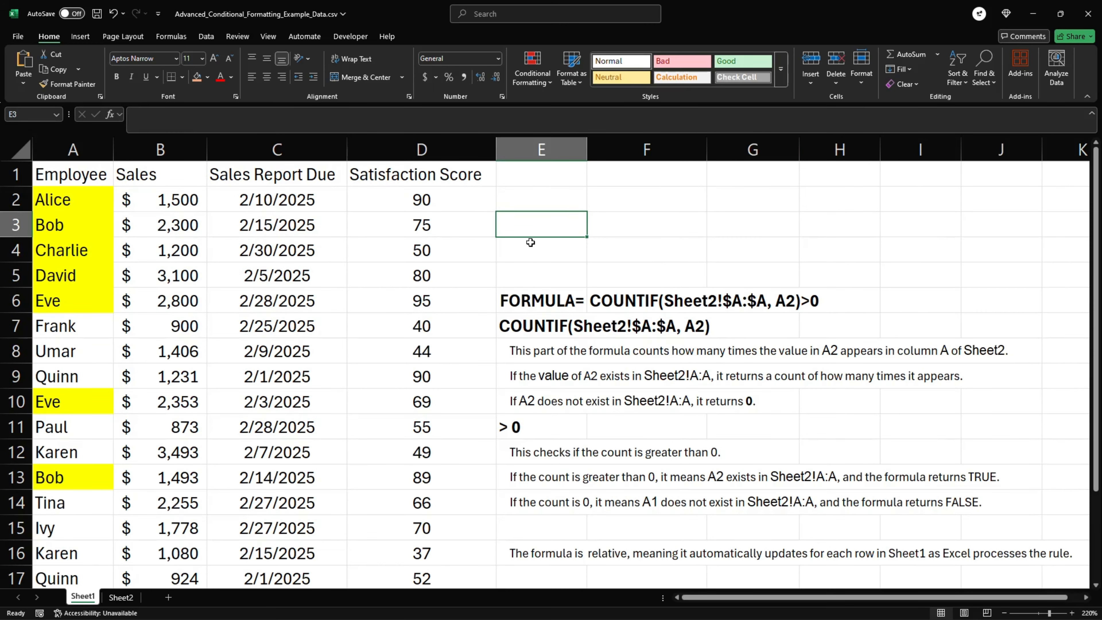